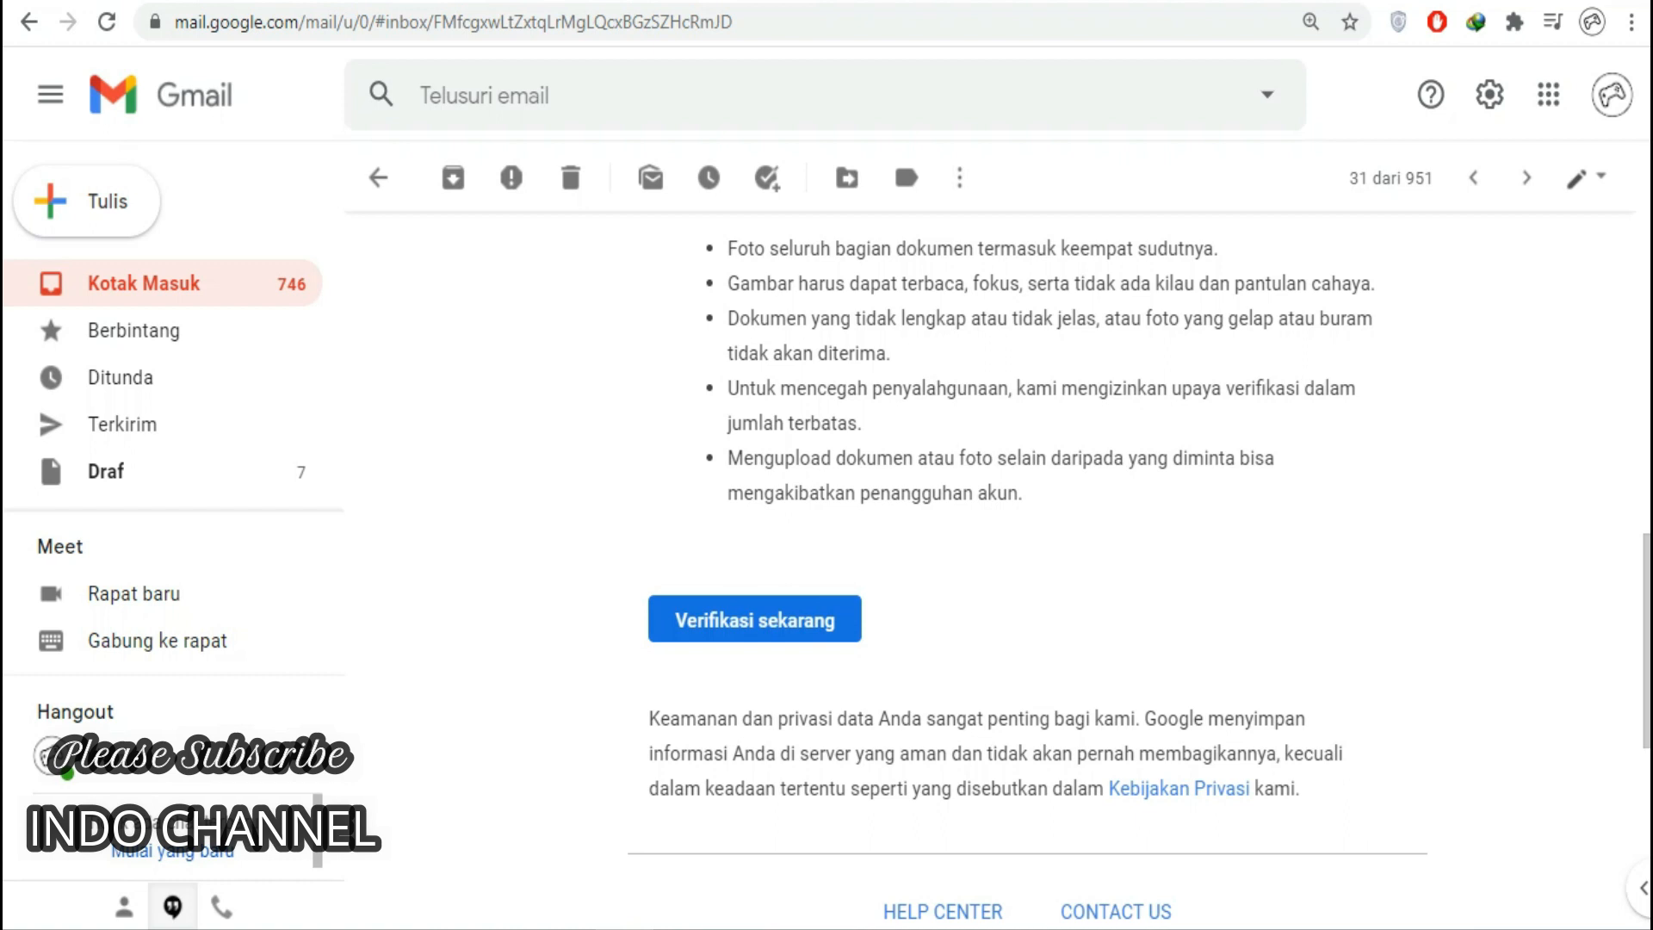
Scroll through the Gmail tips email toward the 'Google AdSense: Verifikasi identitas berhasil' message.
scroll(990, 560, up, 5)
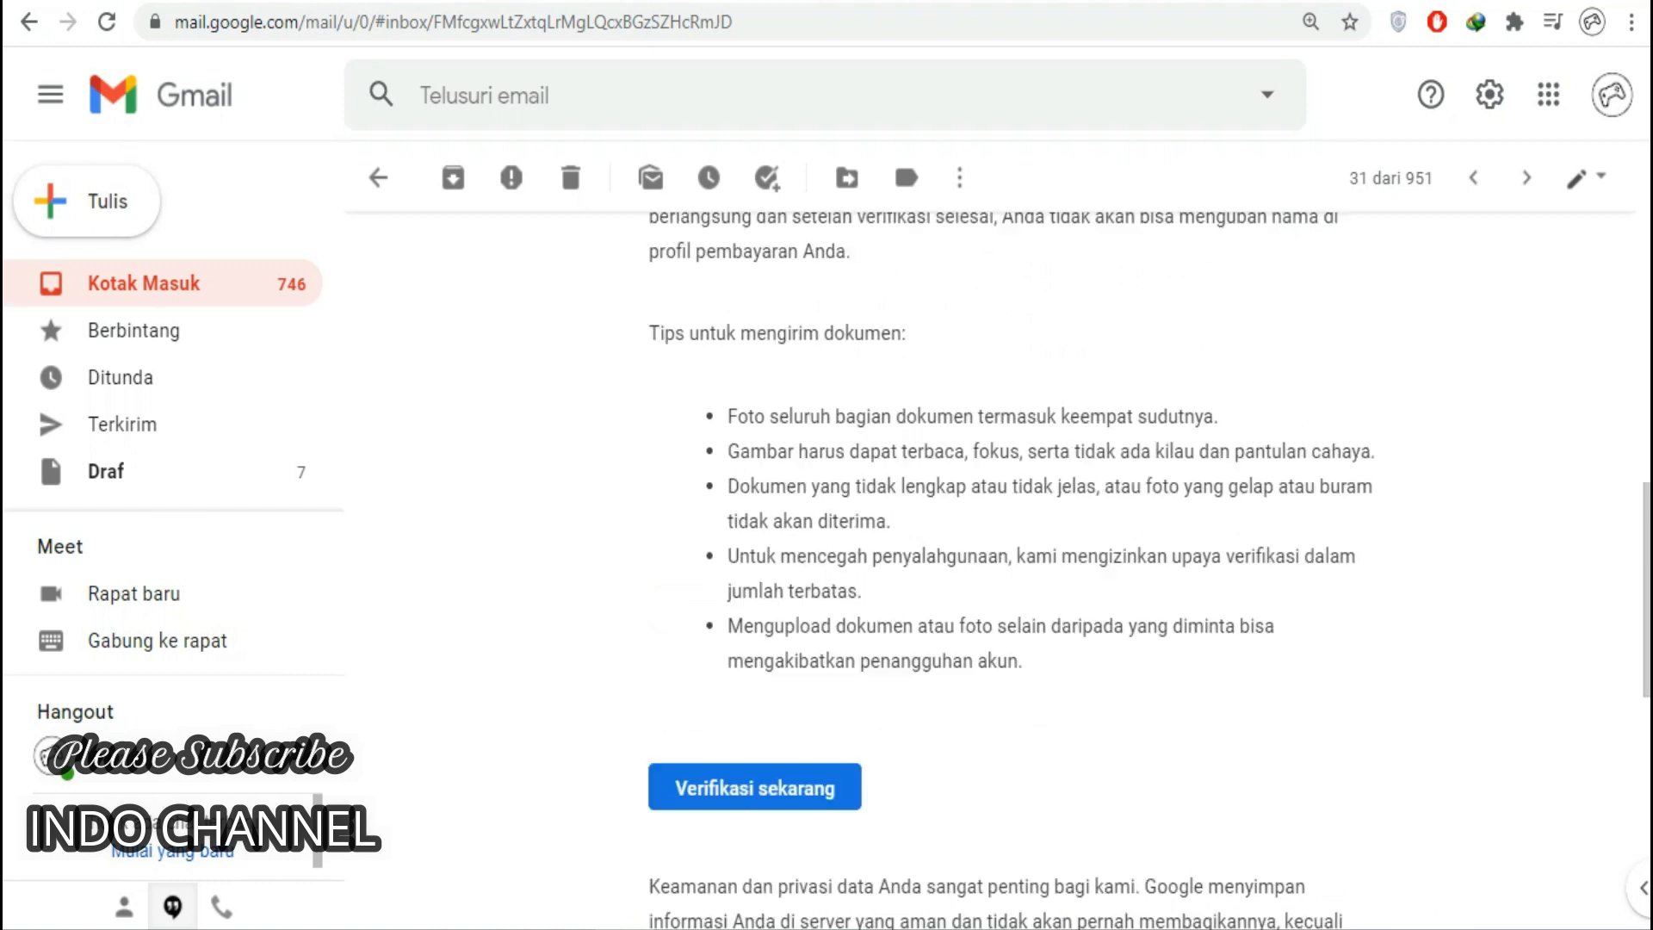
scroll(990, 560, up, 5)
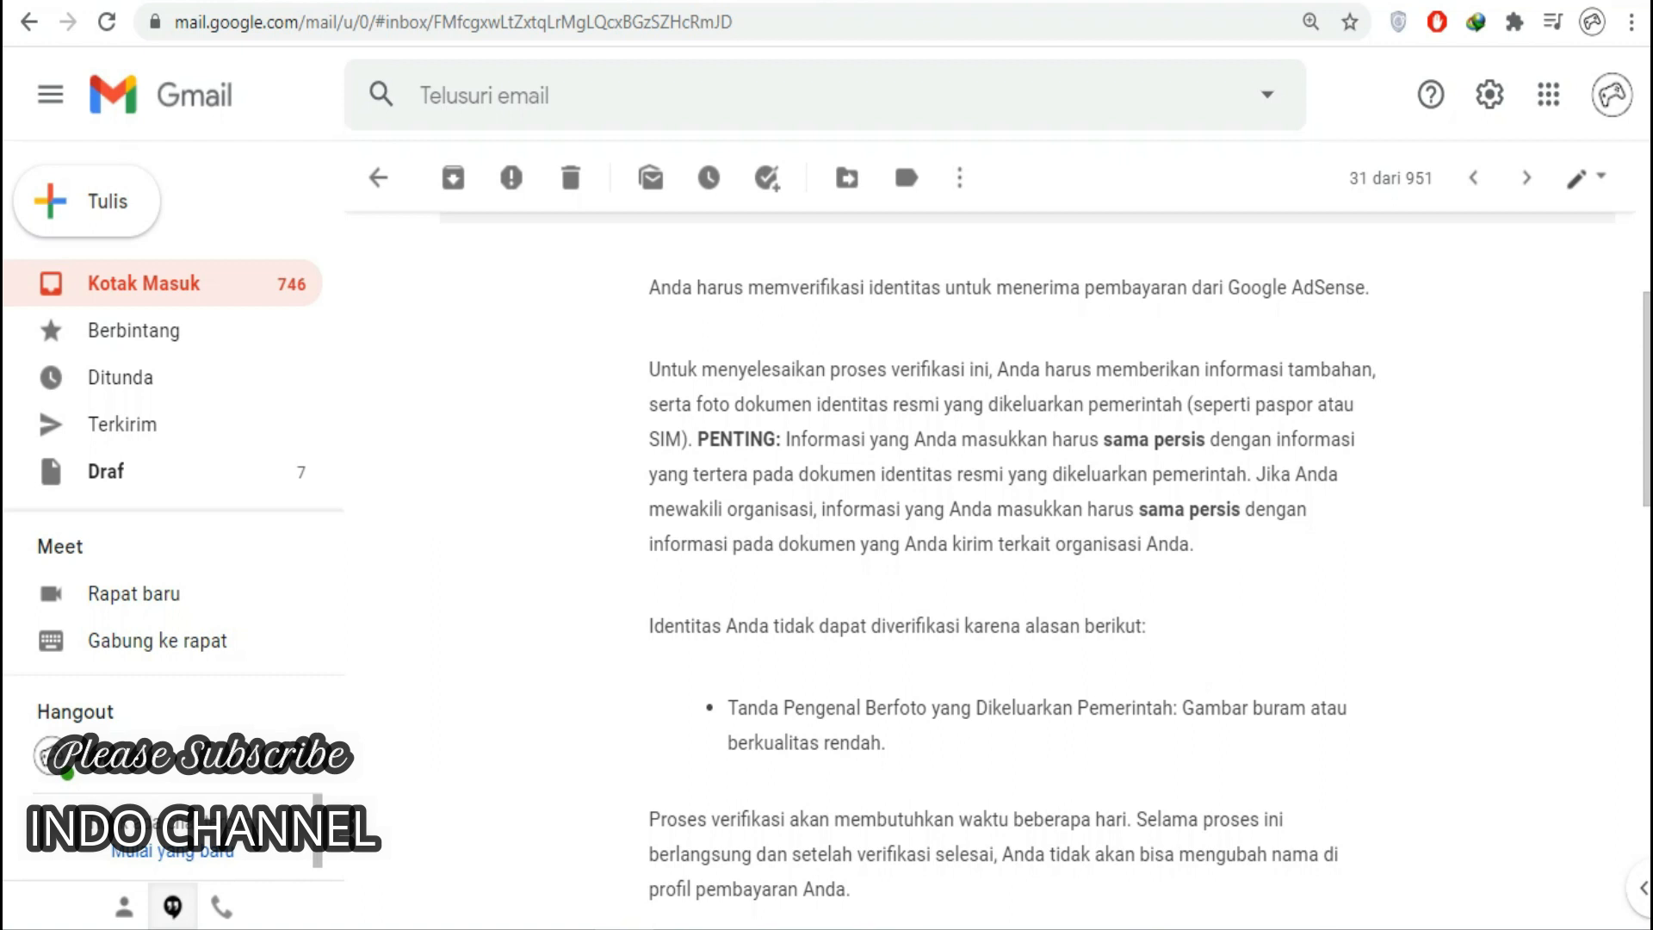
scroll(990, 568, down, 8)
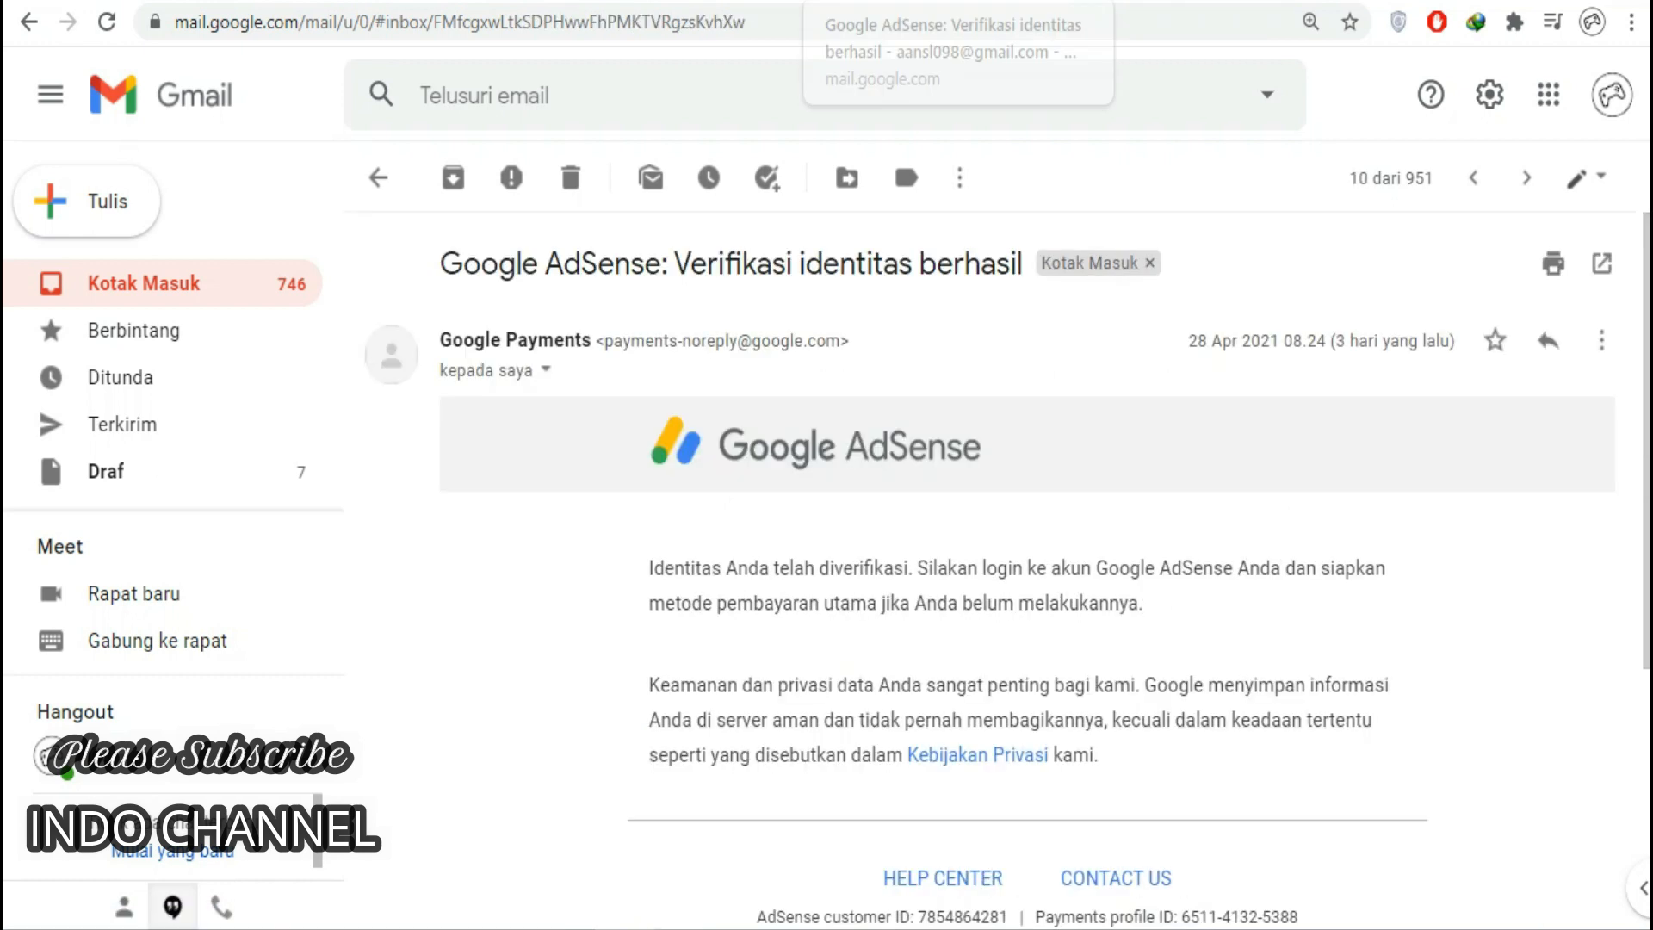
Scroll down the AdSense payments page to the US tax info account-type question.
scroll(1024, 560, down, 2)
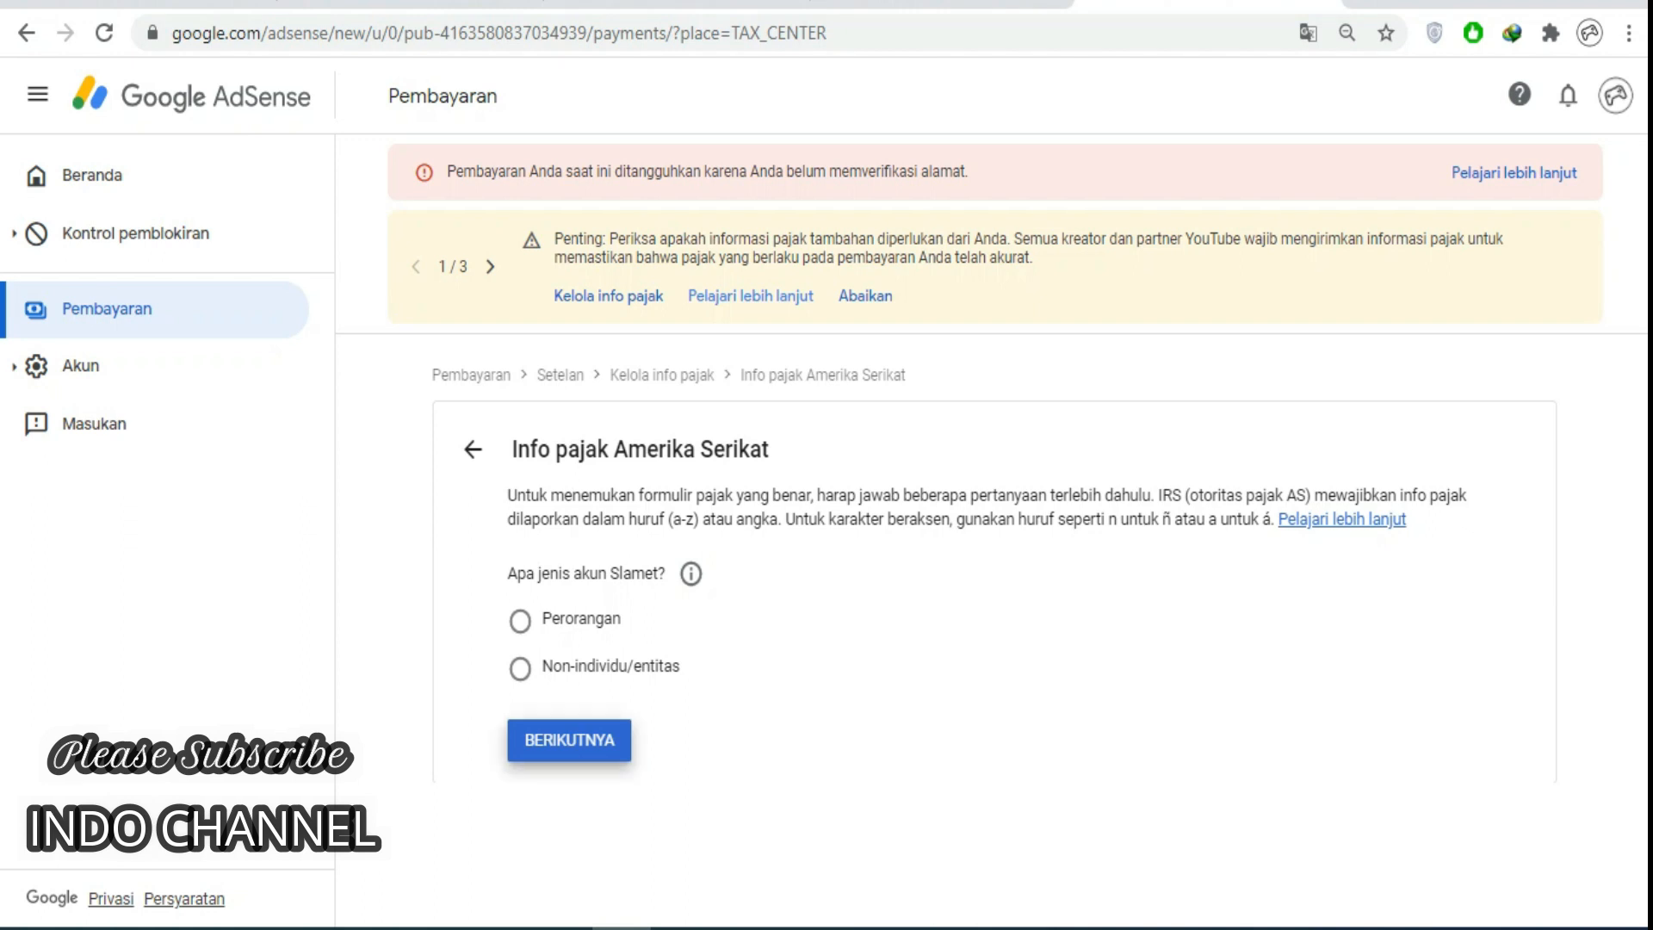
Answer Perorangan (individual) and Tidak for US citizenship, then start the W-8BEN form.
click(520, 621)
scroll(990, 534, down, 1)
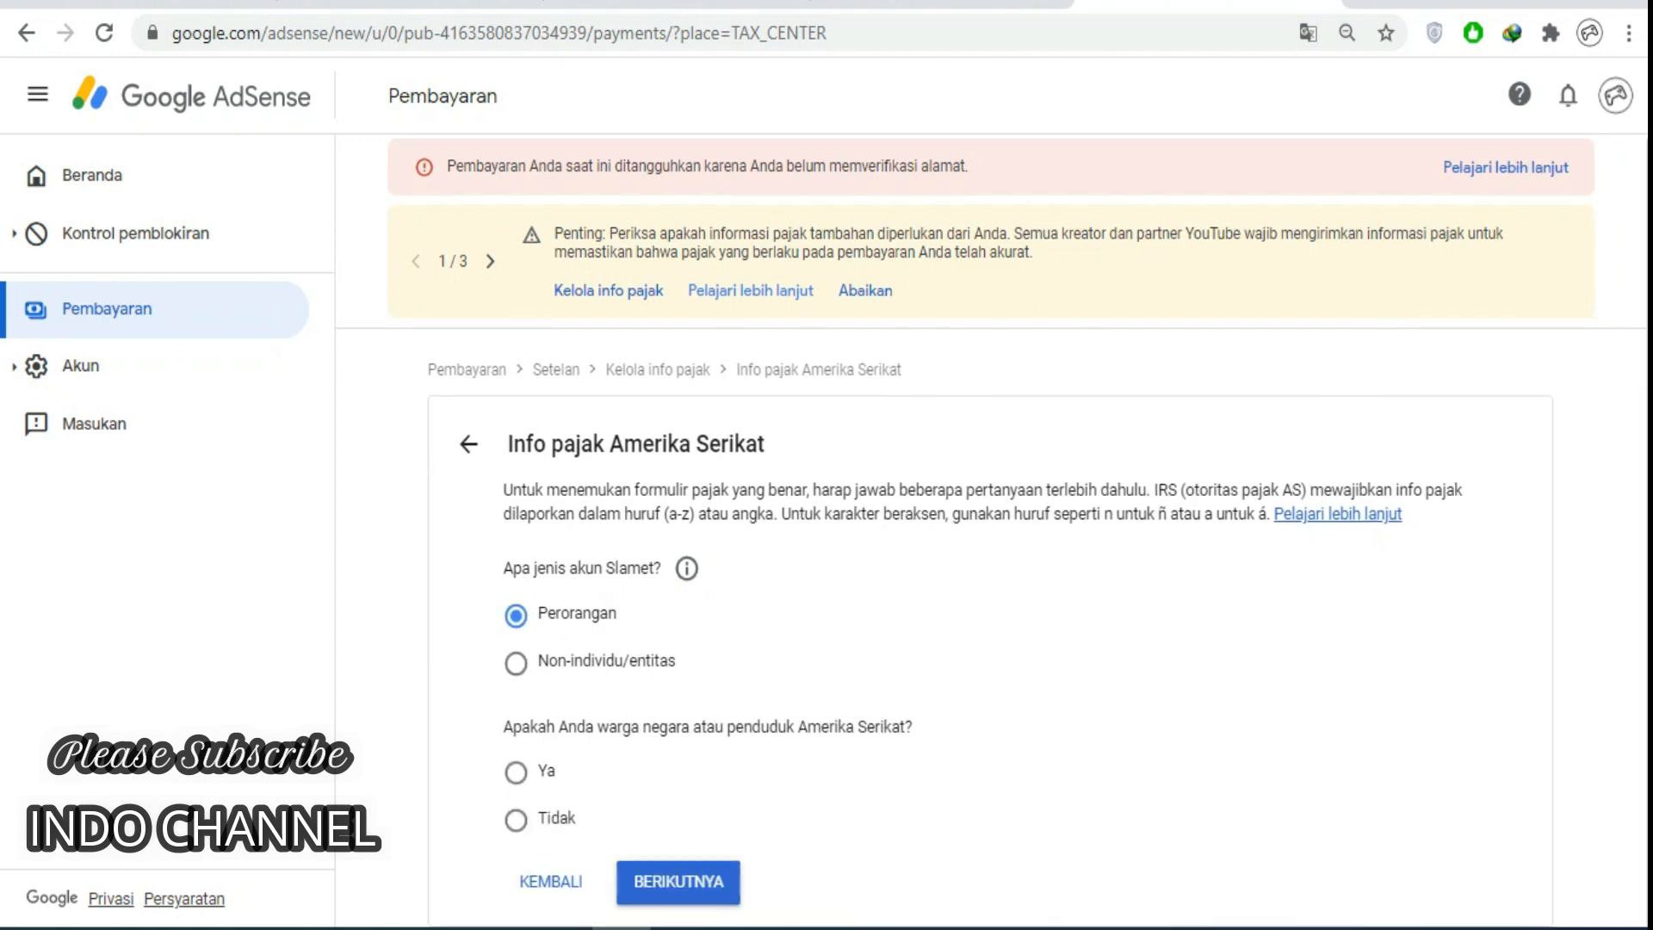
click(516, 820)
scroll(990, 534, down, 2)
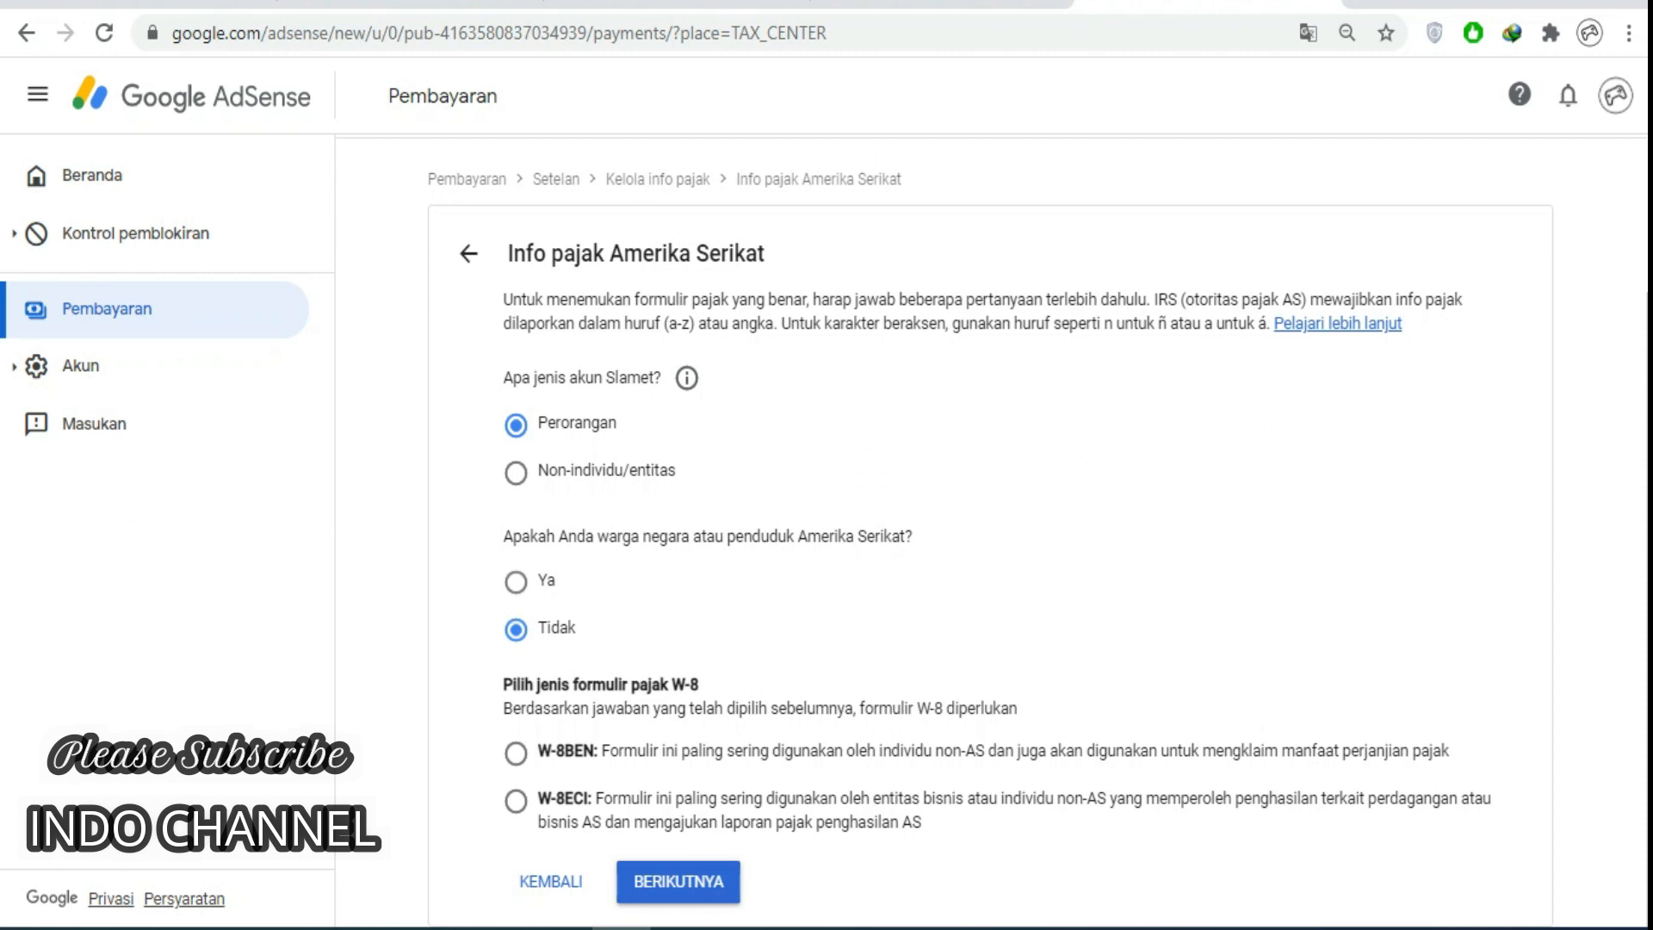
click(516, 753)
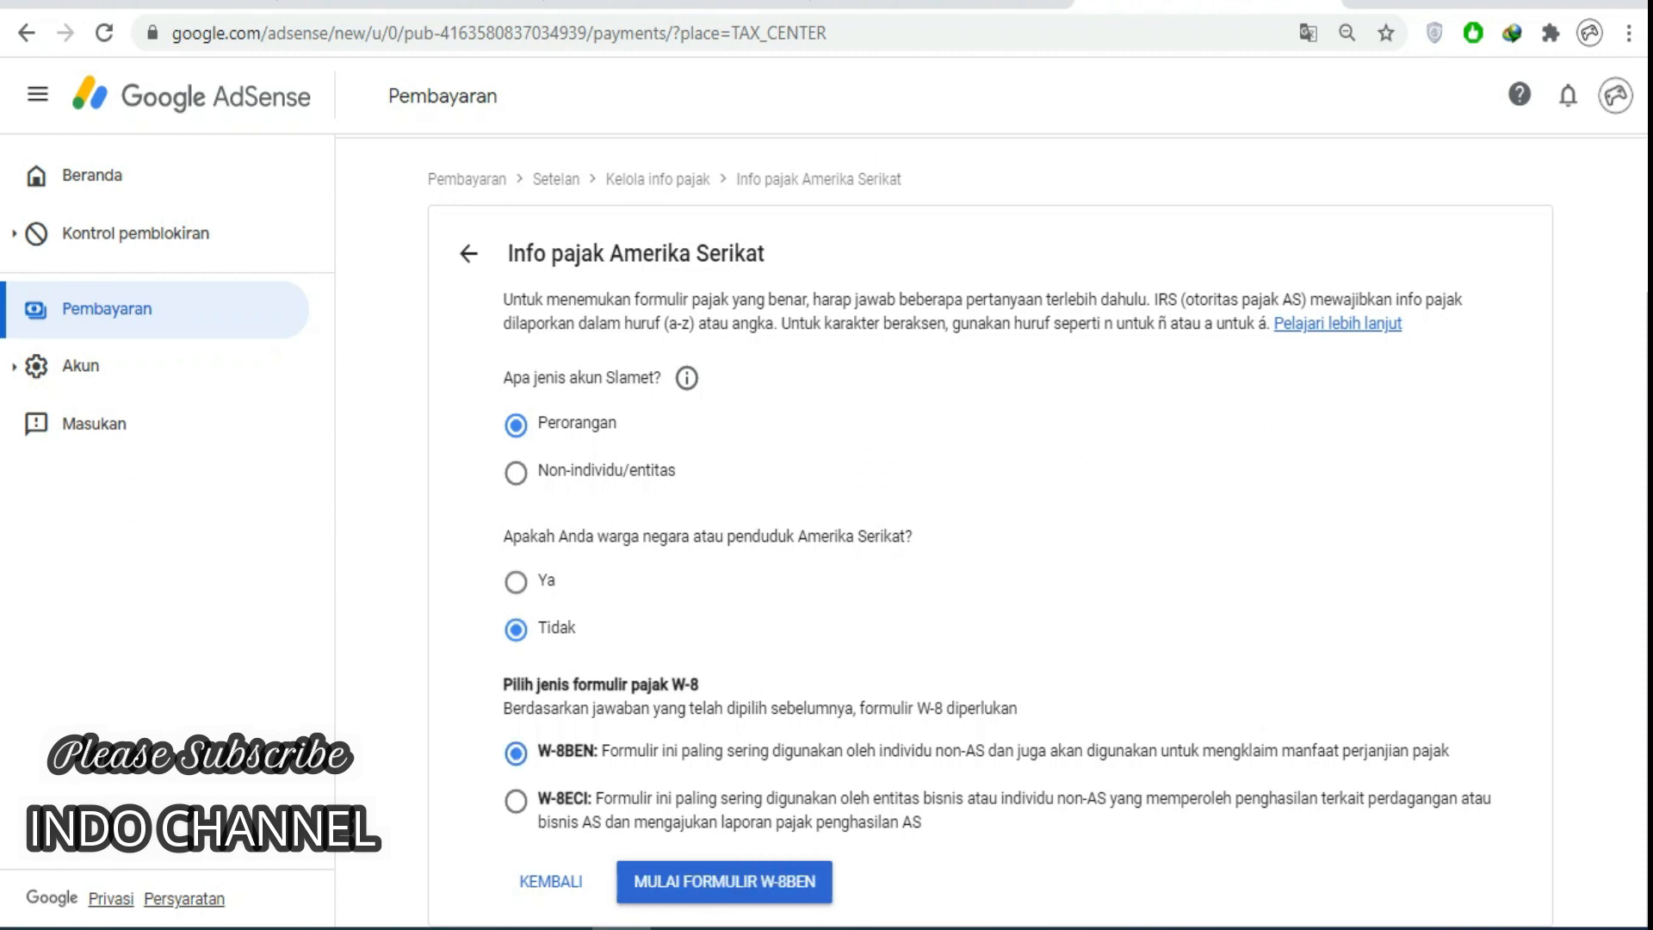
click(724, 881)
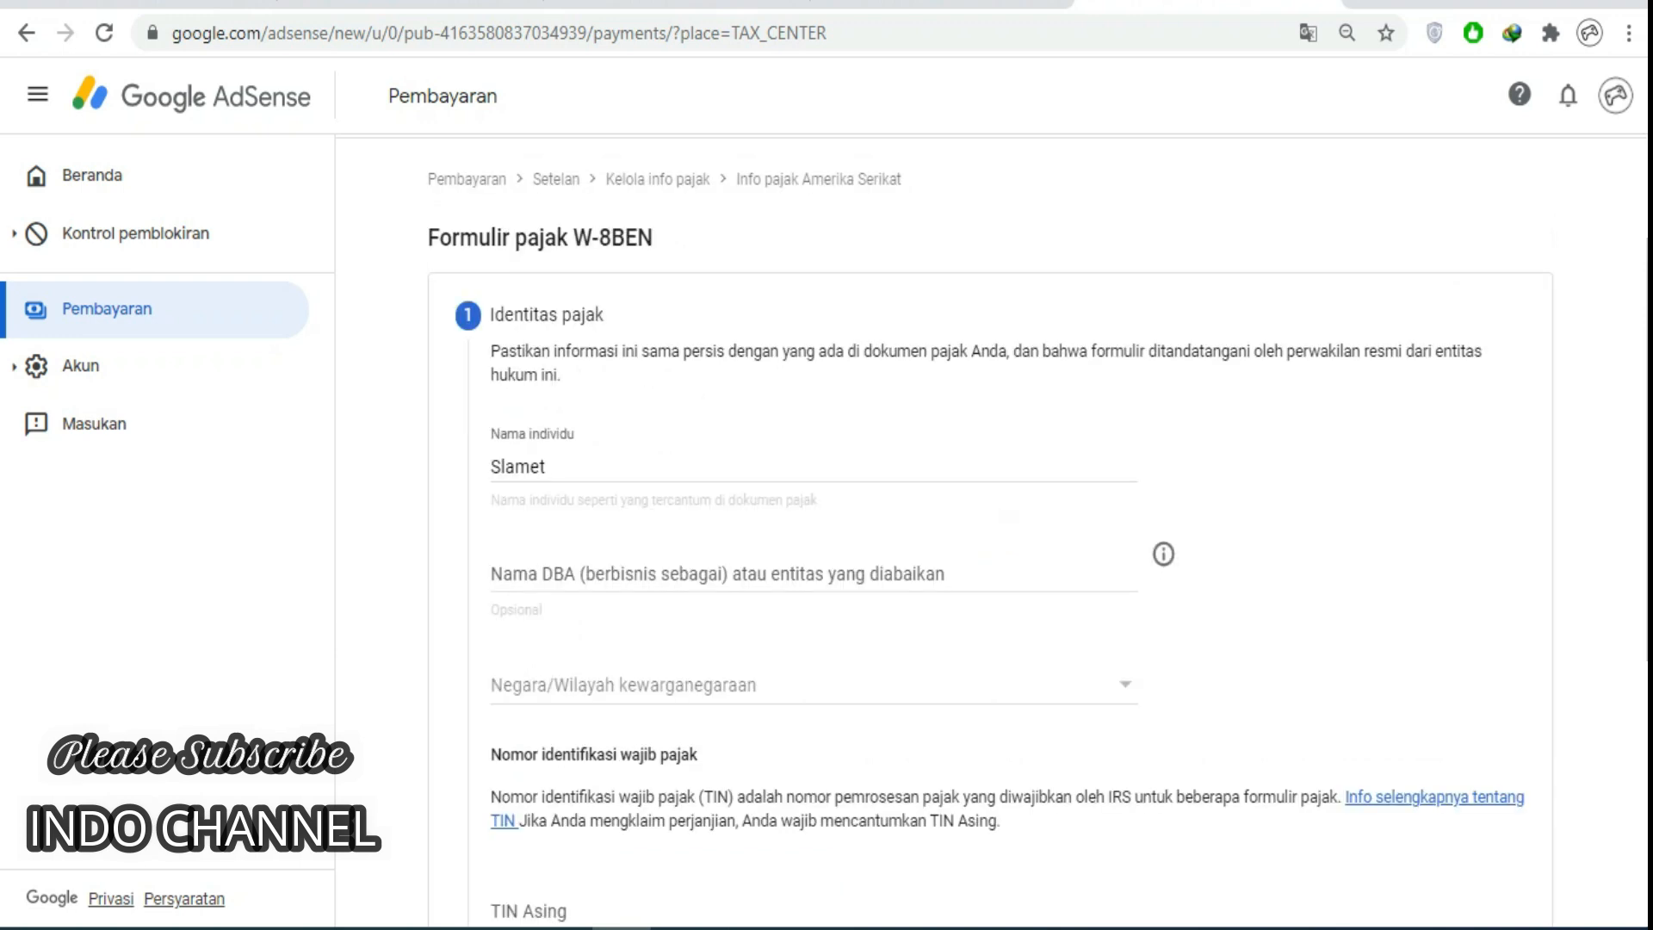
Choose Indonesia as citizenship, enter the foreign TIN in TIN Asing, and continue.
click(814, 685)
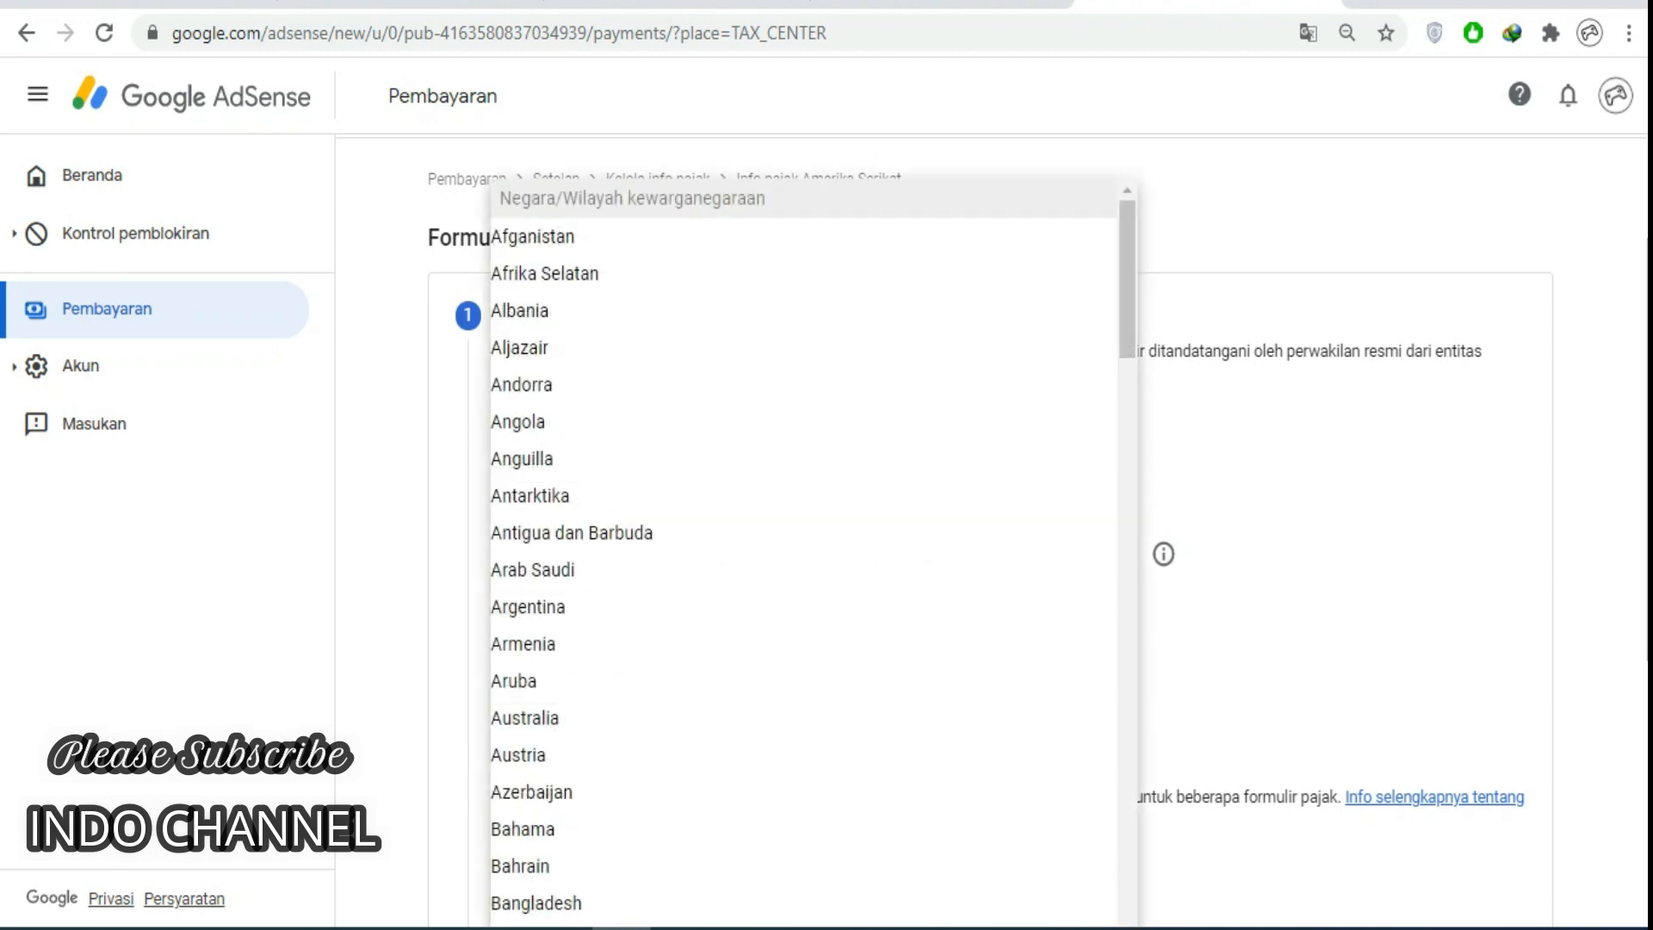
scroll(603, 676, down, 20)
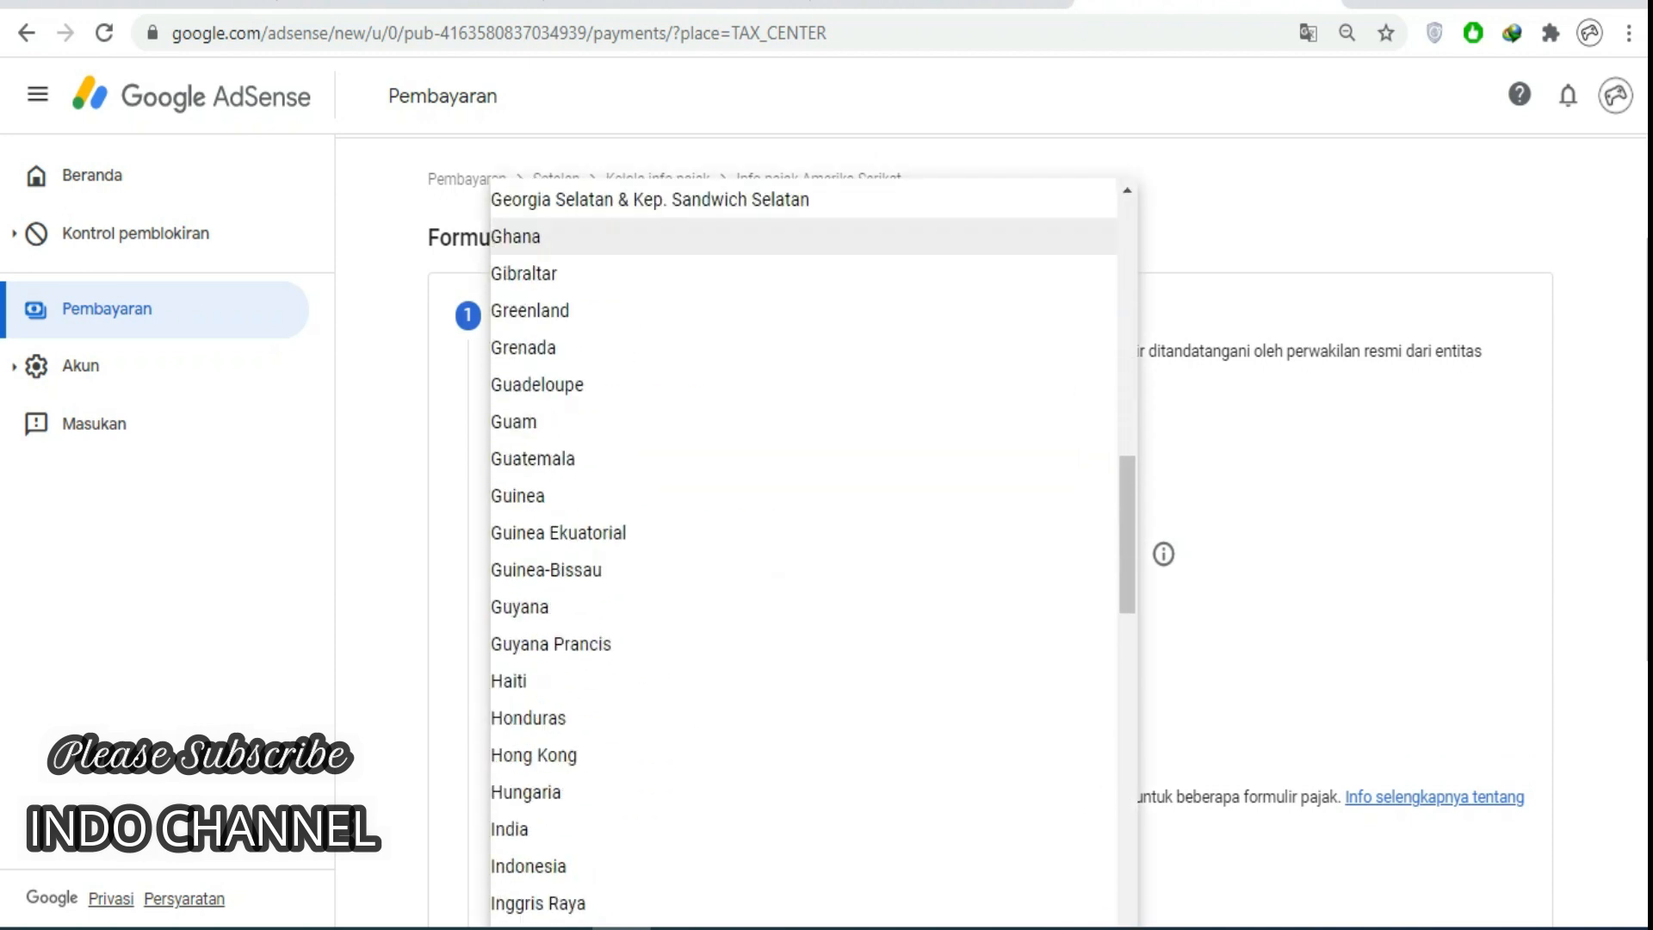
click(603, 713)
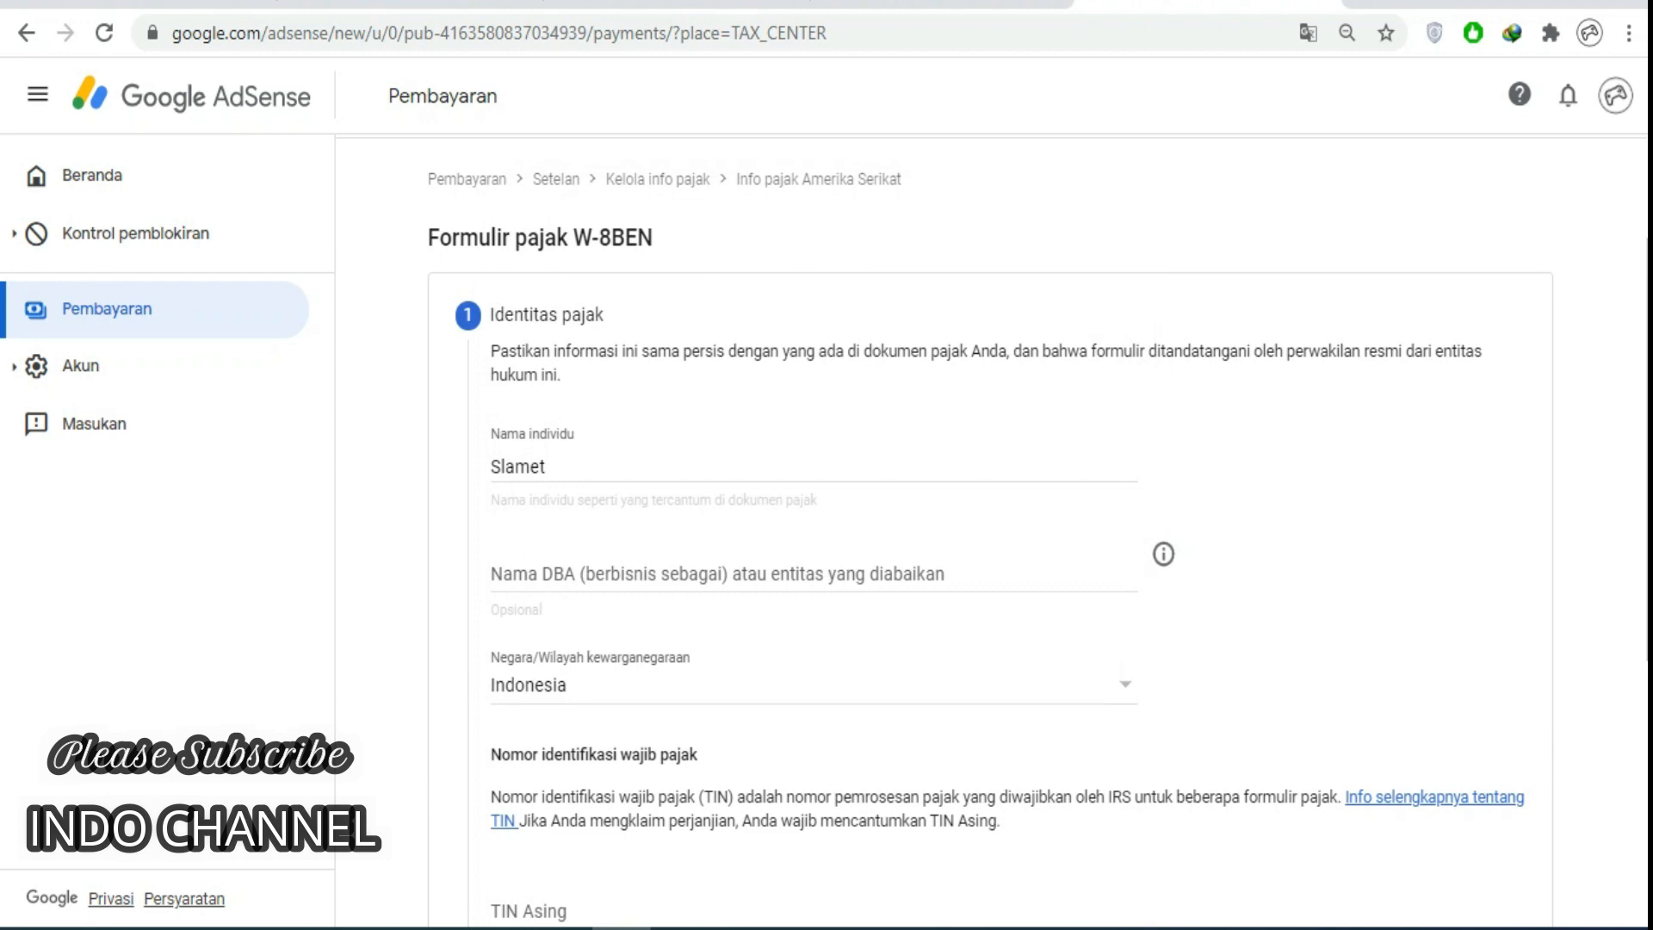
scroll(602, 713, down, 4)
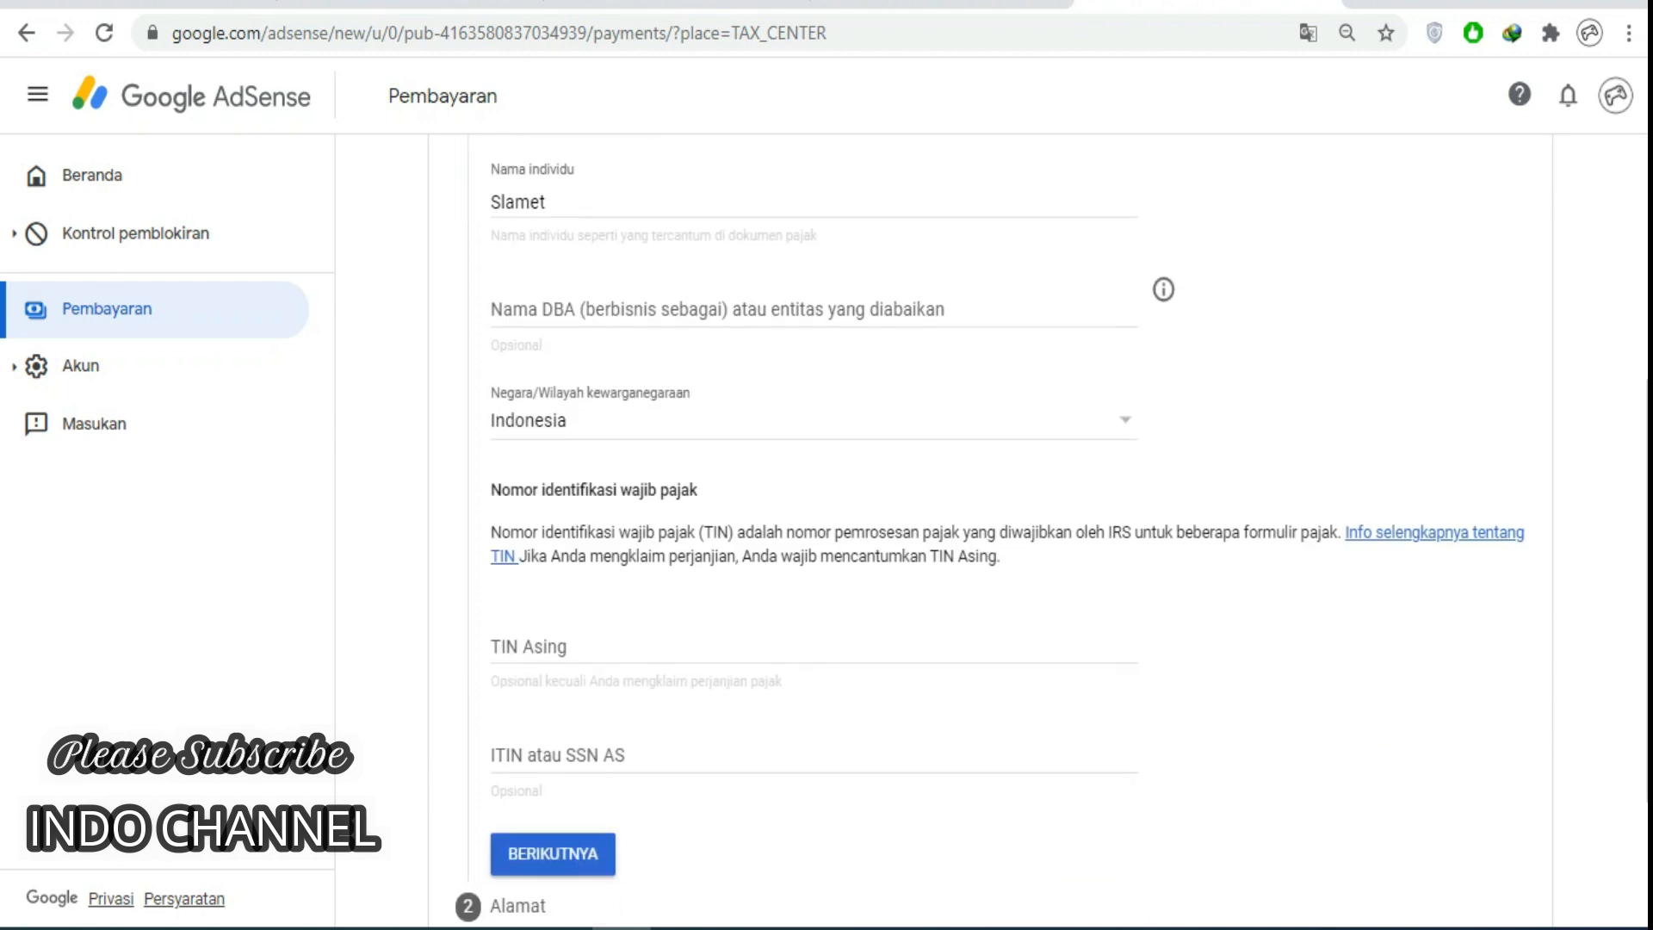
click(814, 648)
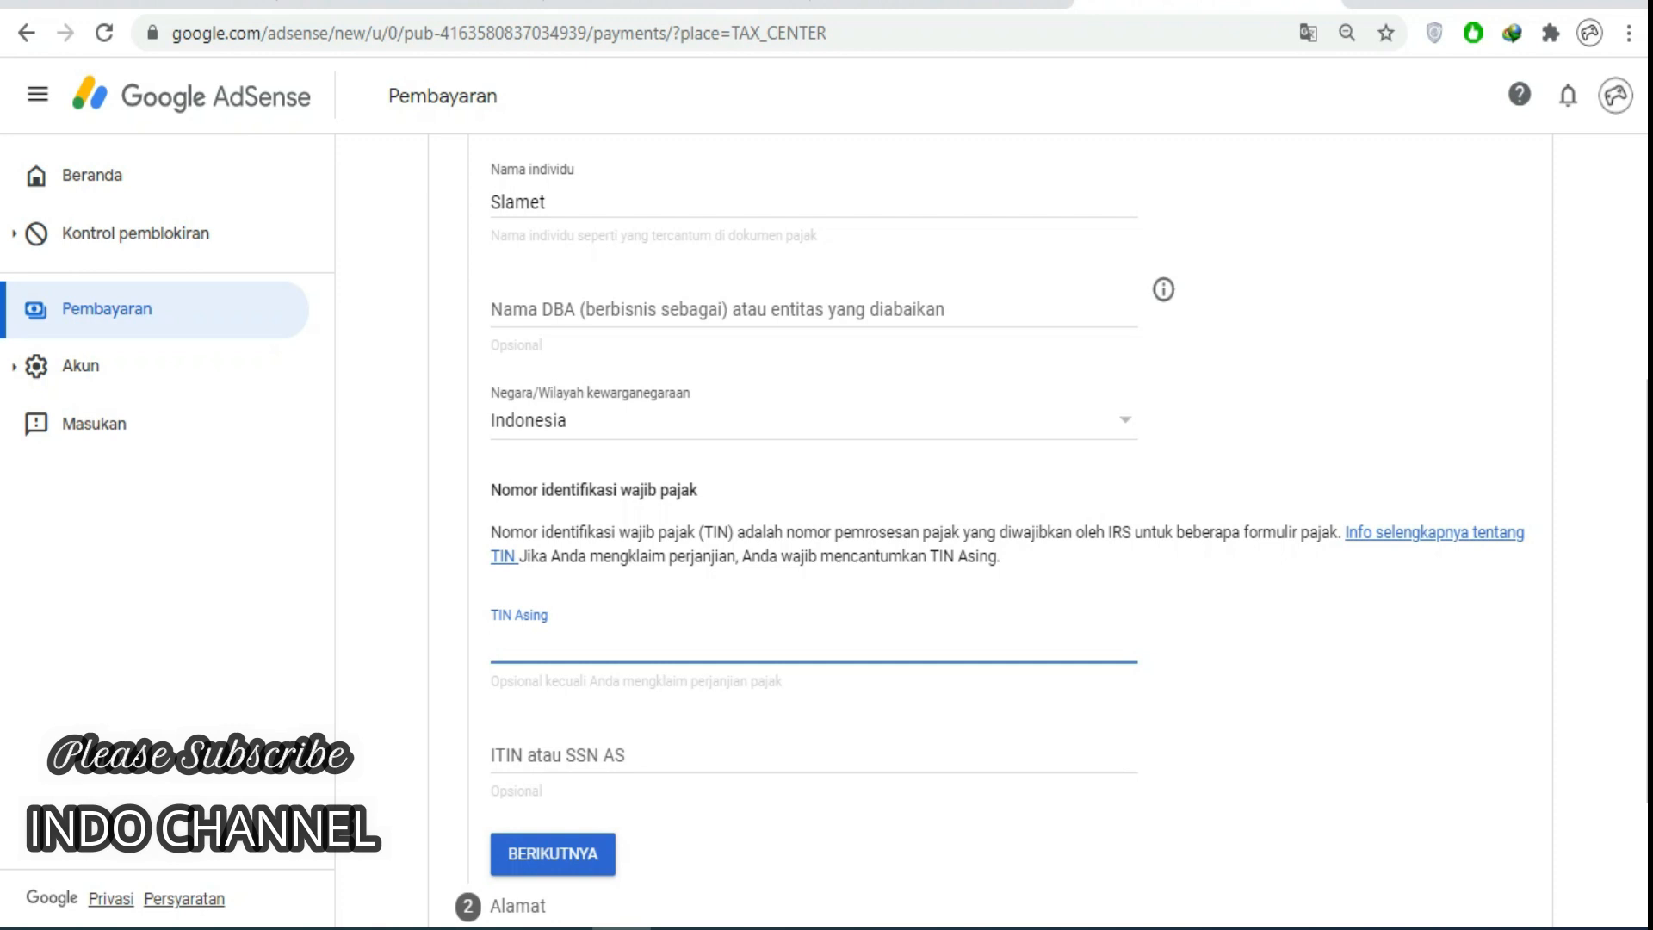
text(9)
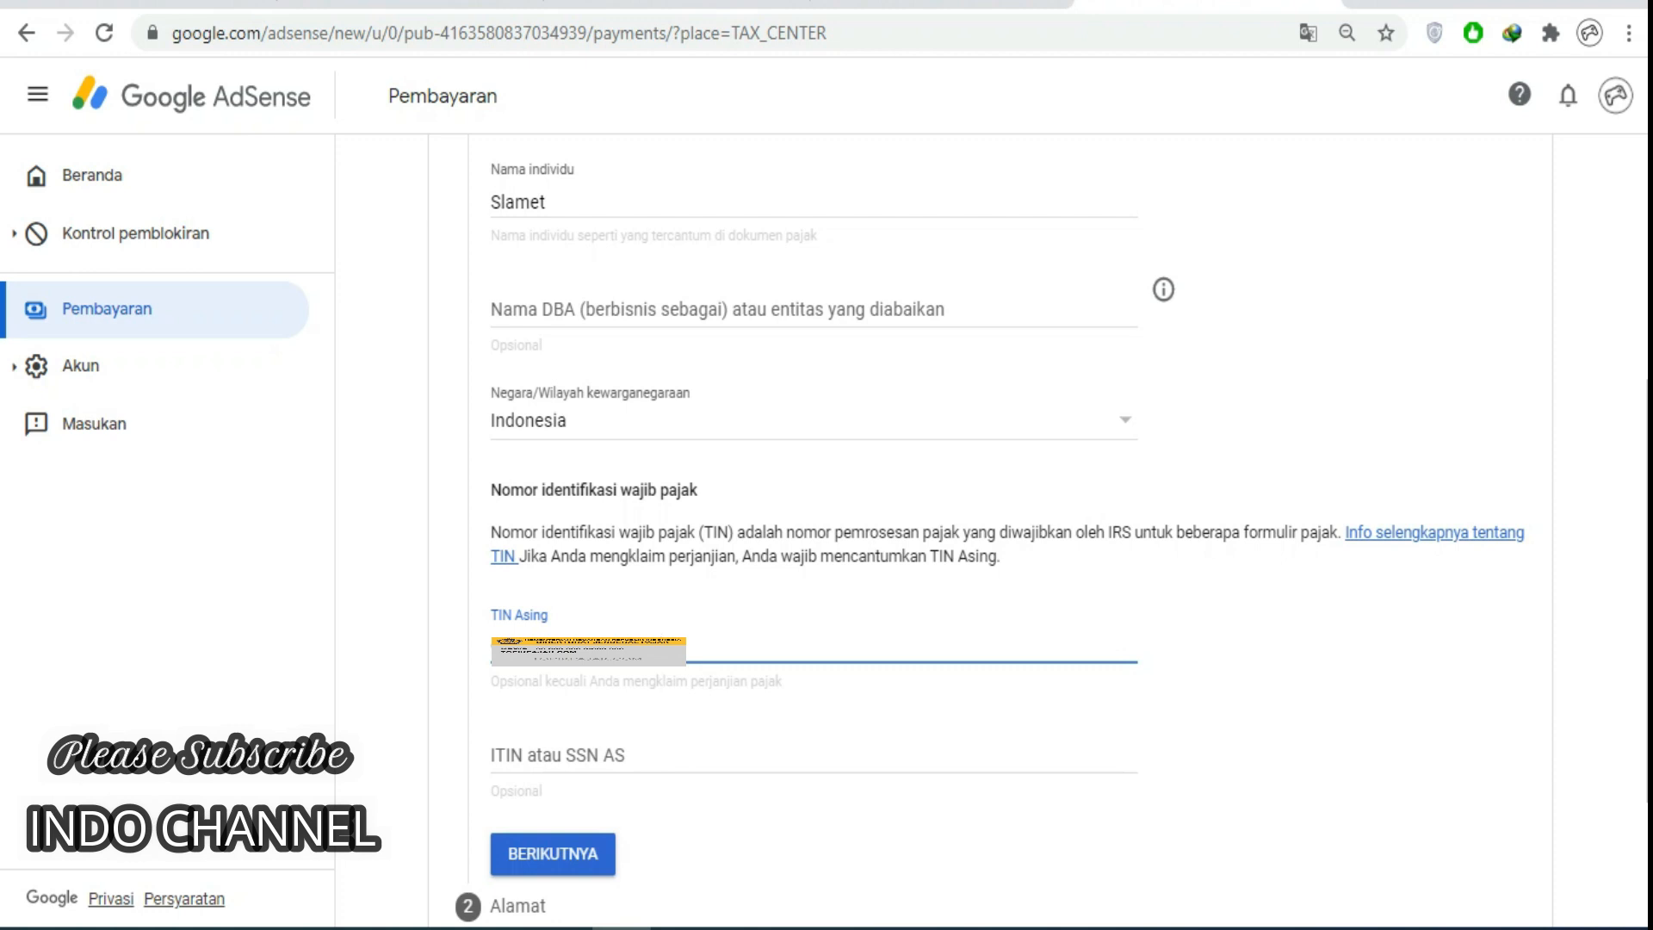
scroll(554, 620, down, 2)
click(554, 620)
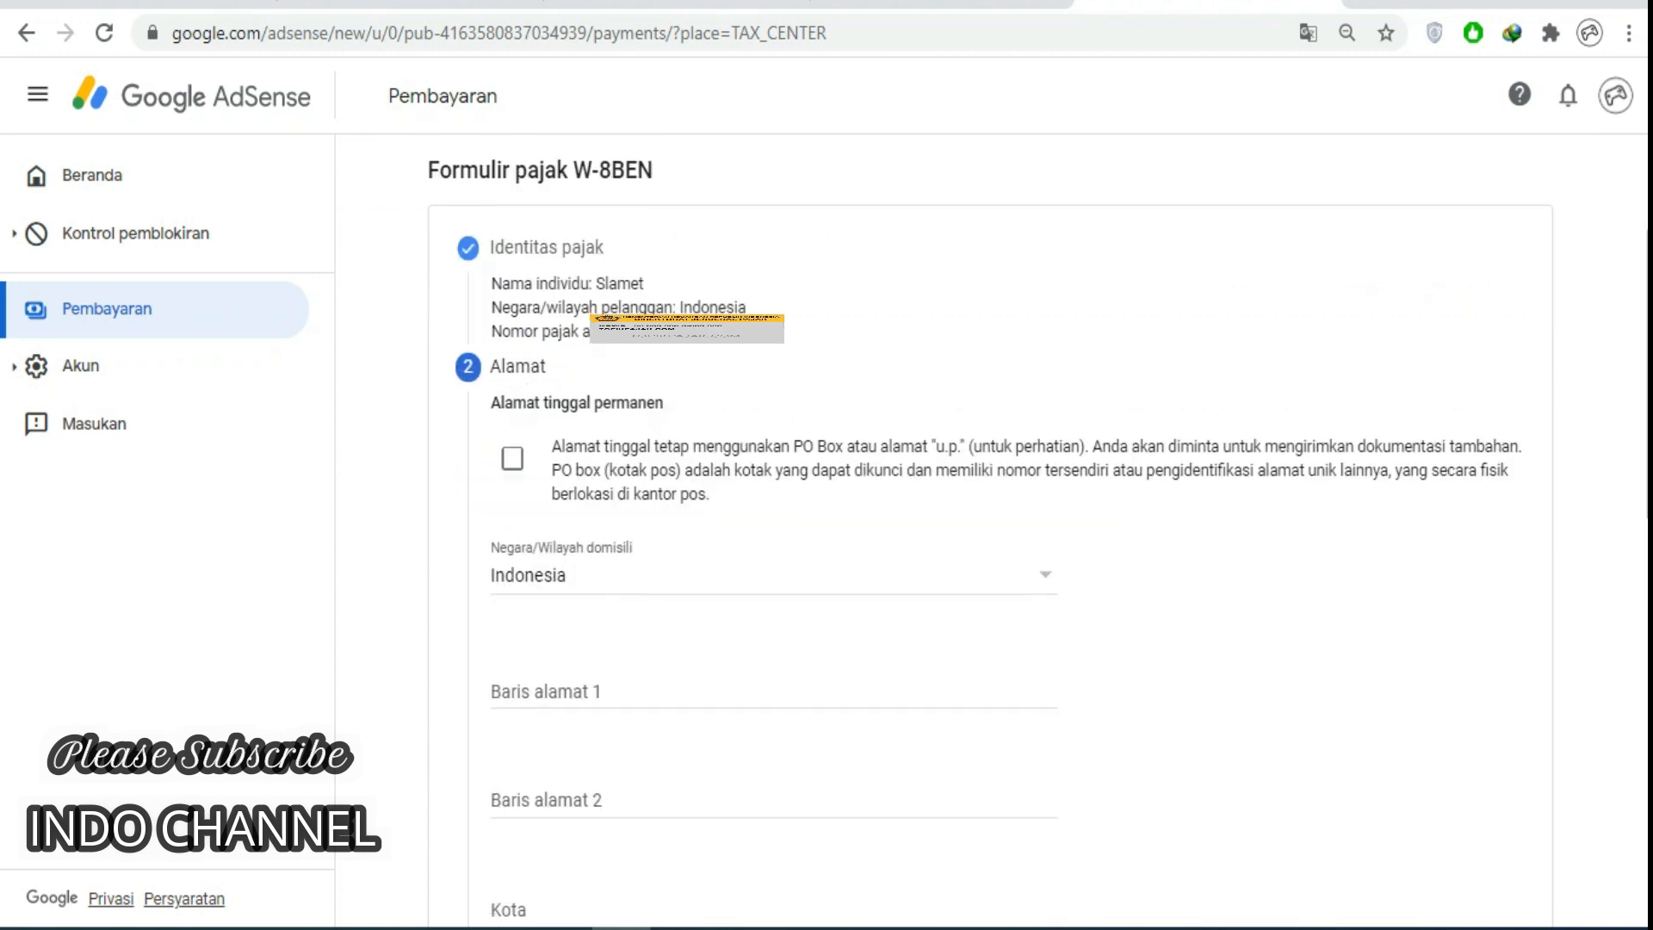
Mark the permanent address as a PO box and enter the street address on the first line.
click(512, 458)
click(586, 692)
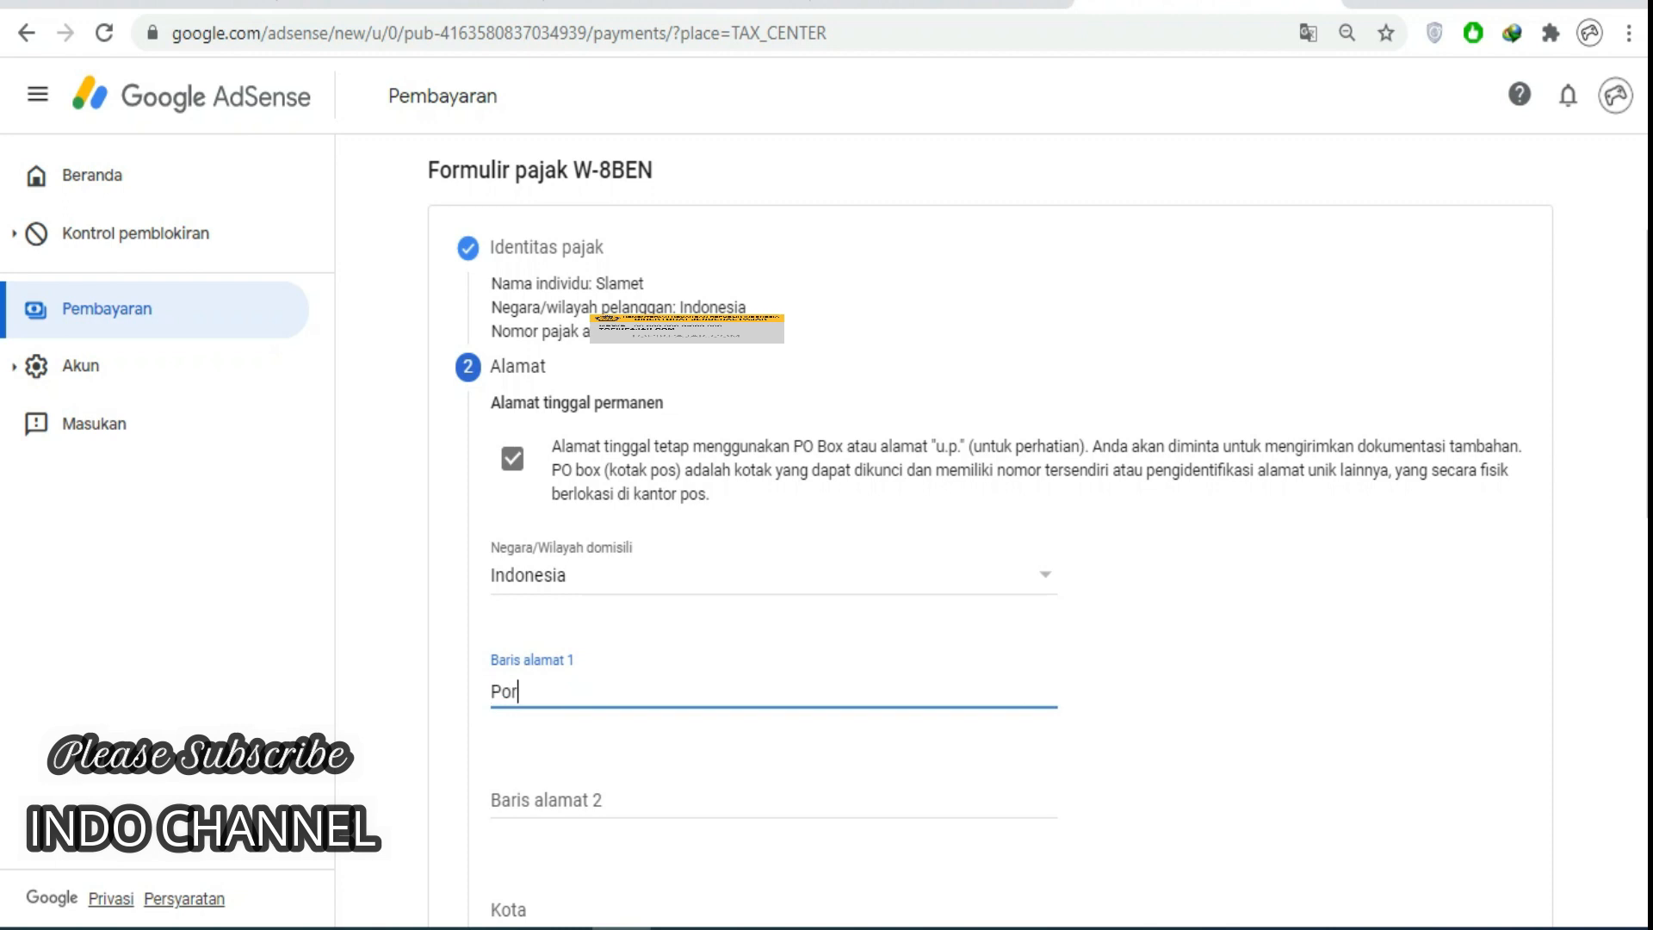
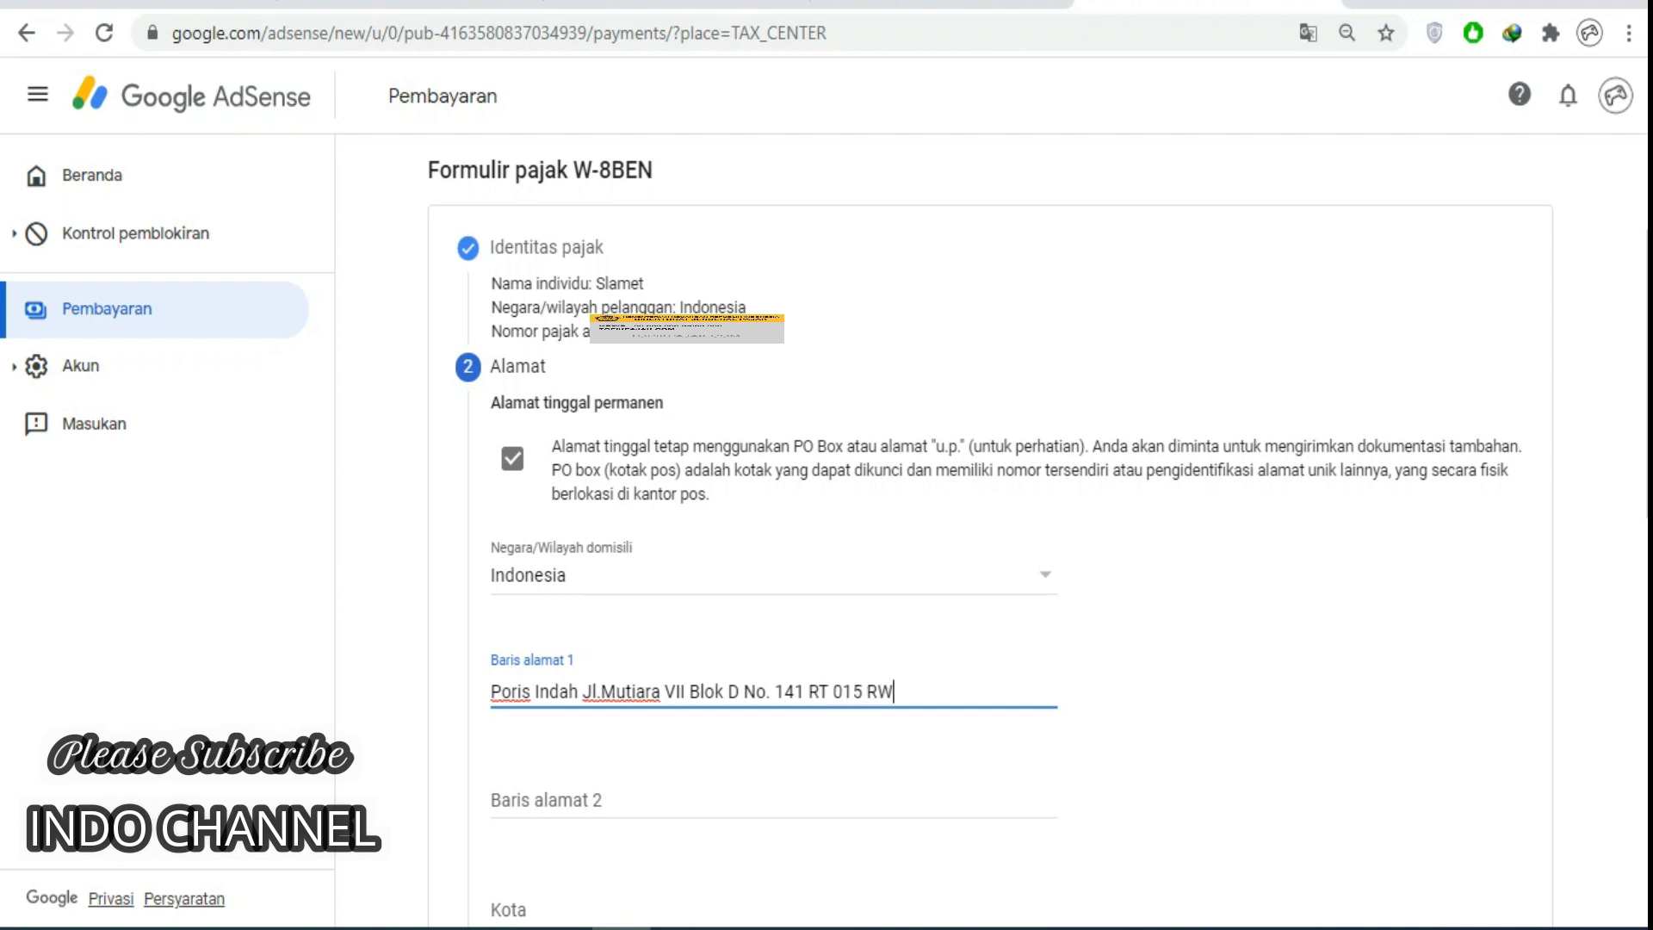
key(Tab)
text(Cipondo)
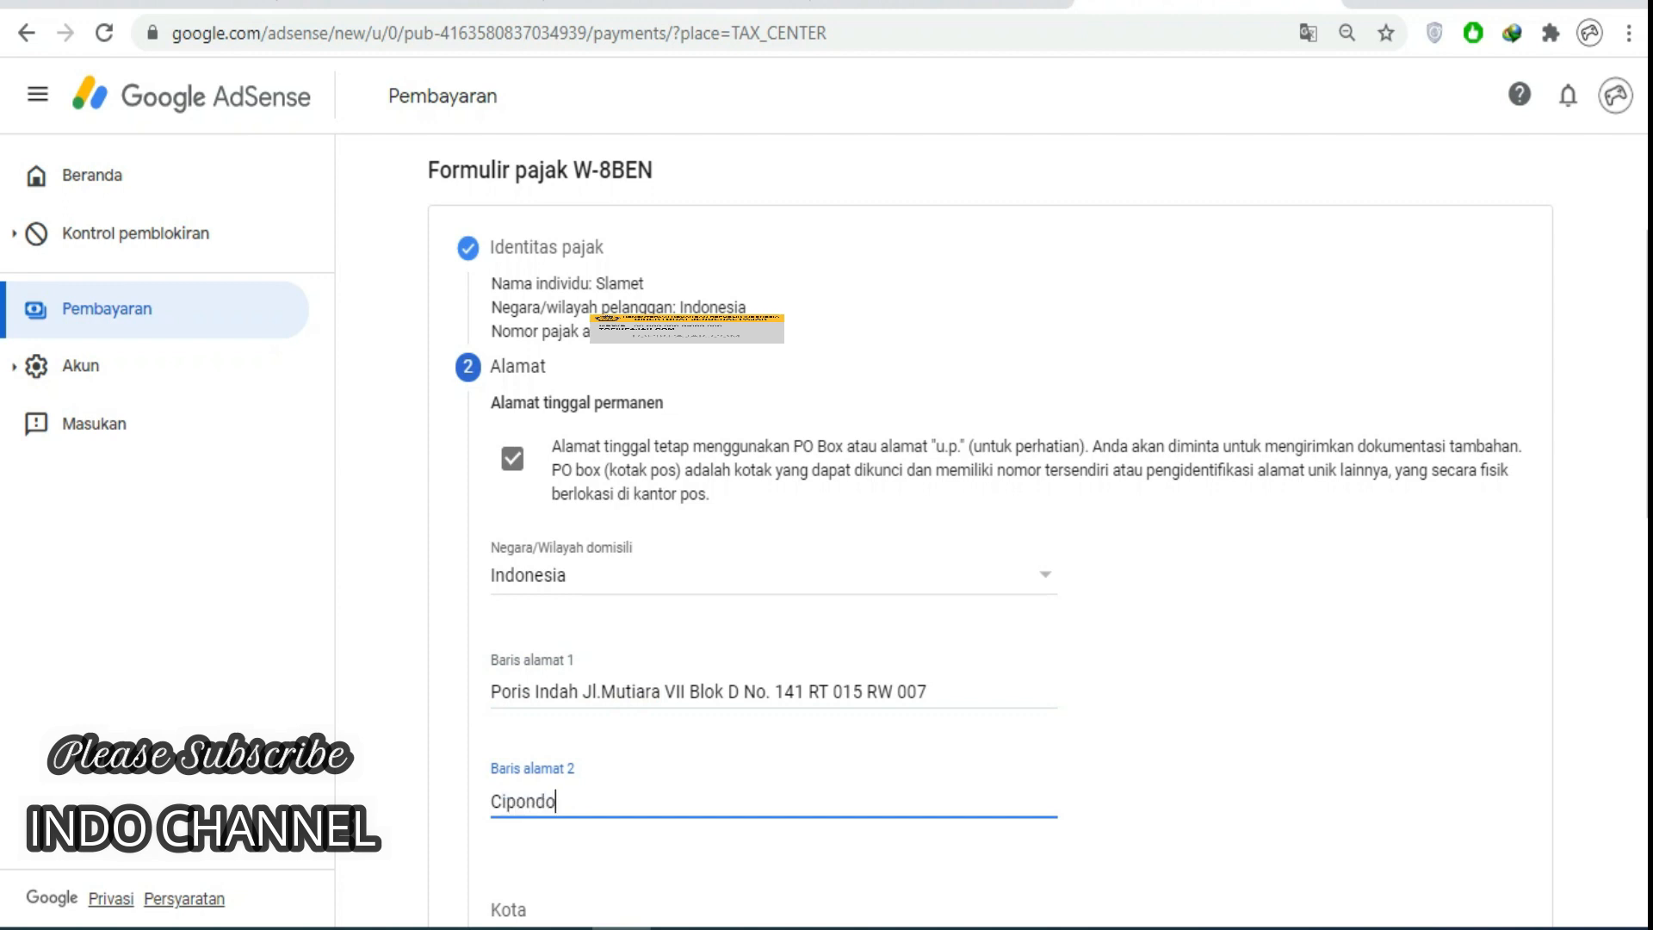
text(h Tangerang)
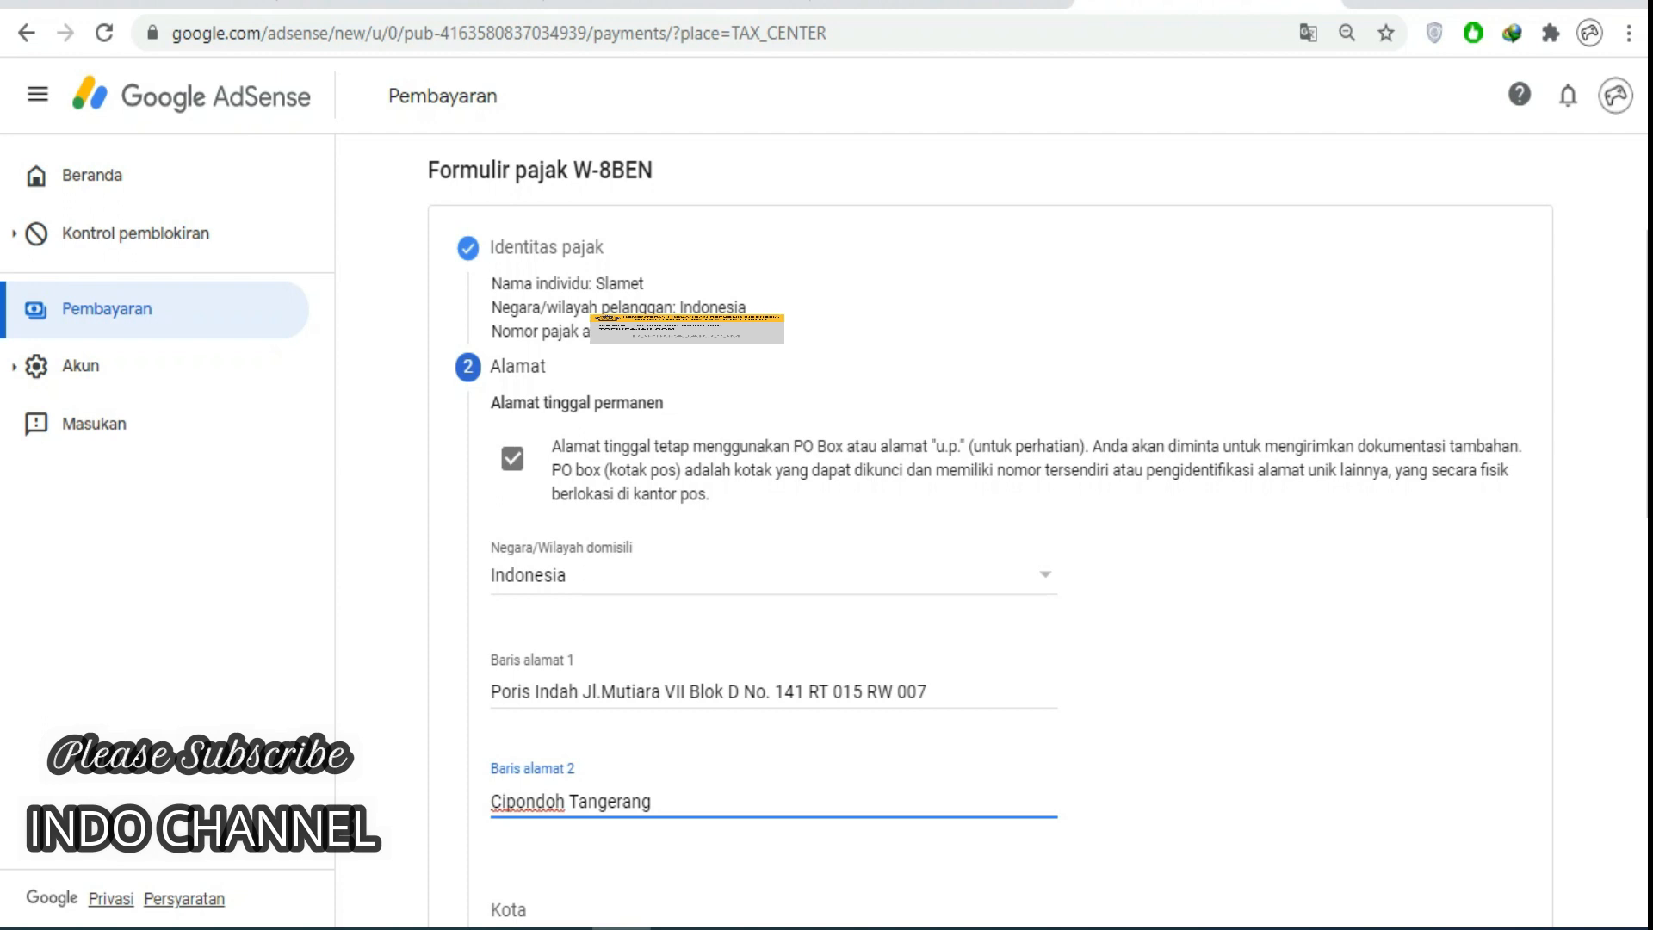
scroll(990, 517, down, 2)
click(928, 560)
text(Cipondo)
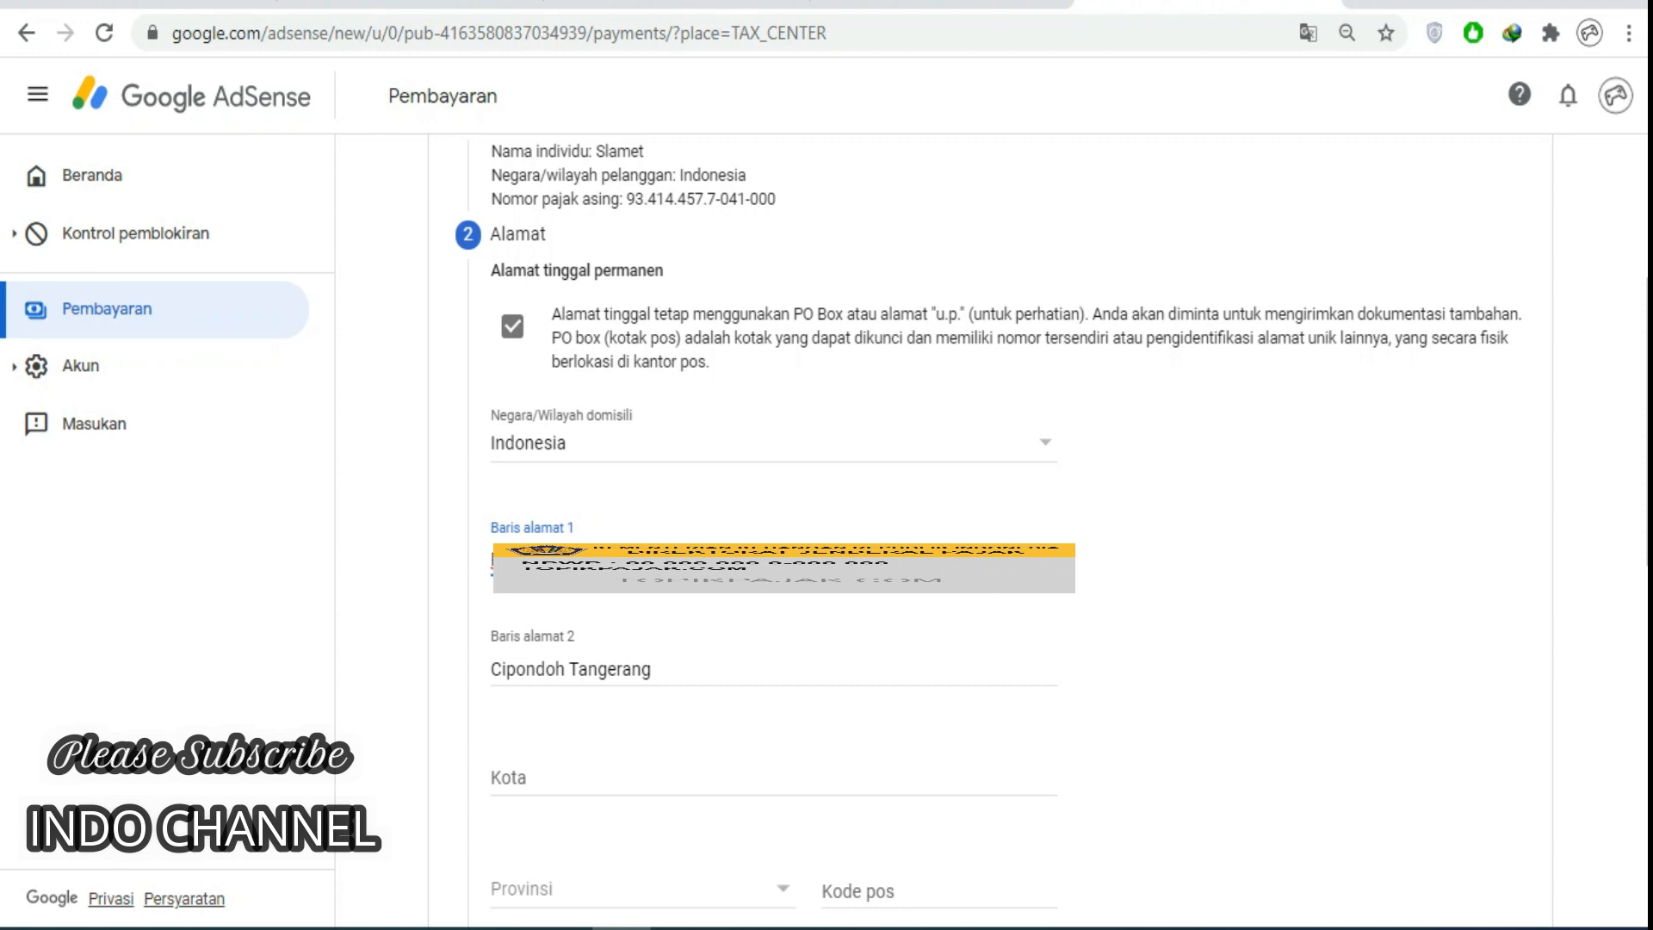
drag(654, 670, 489, 670)
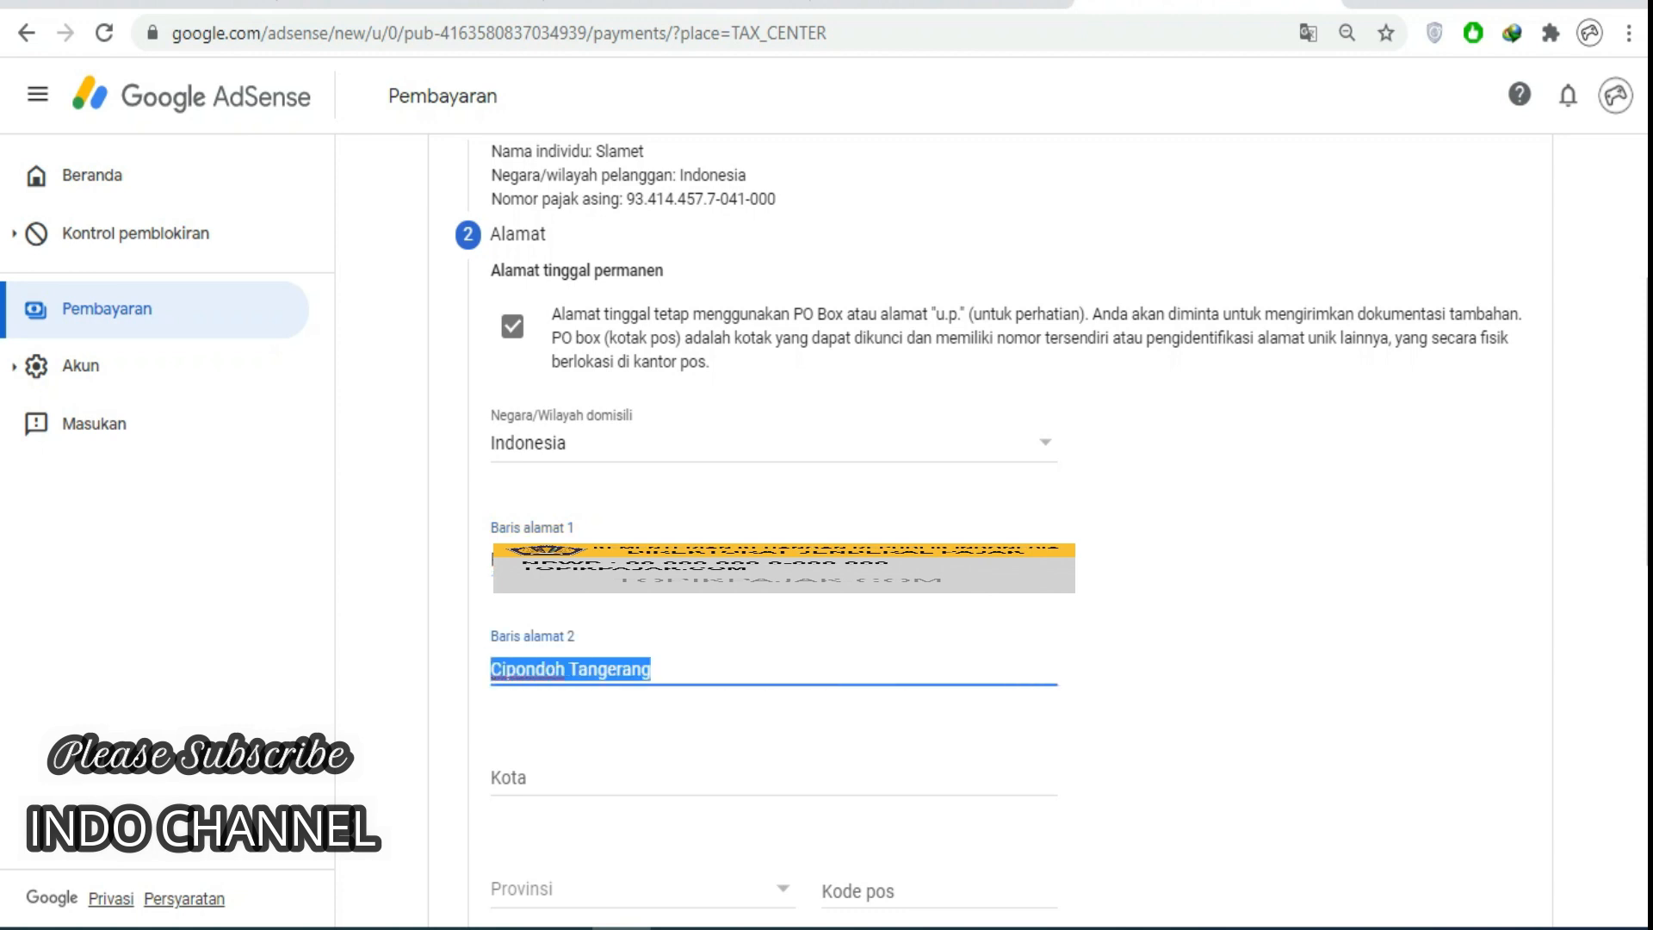
key(BackSpace)
Enter the city, choose Banten province, add the postal code, and reuse it as mailing address.
scroll(603, 670, down, 1)
click(560, 646)
text(Tangerang)
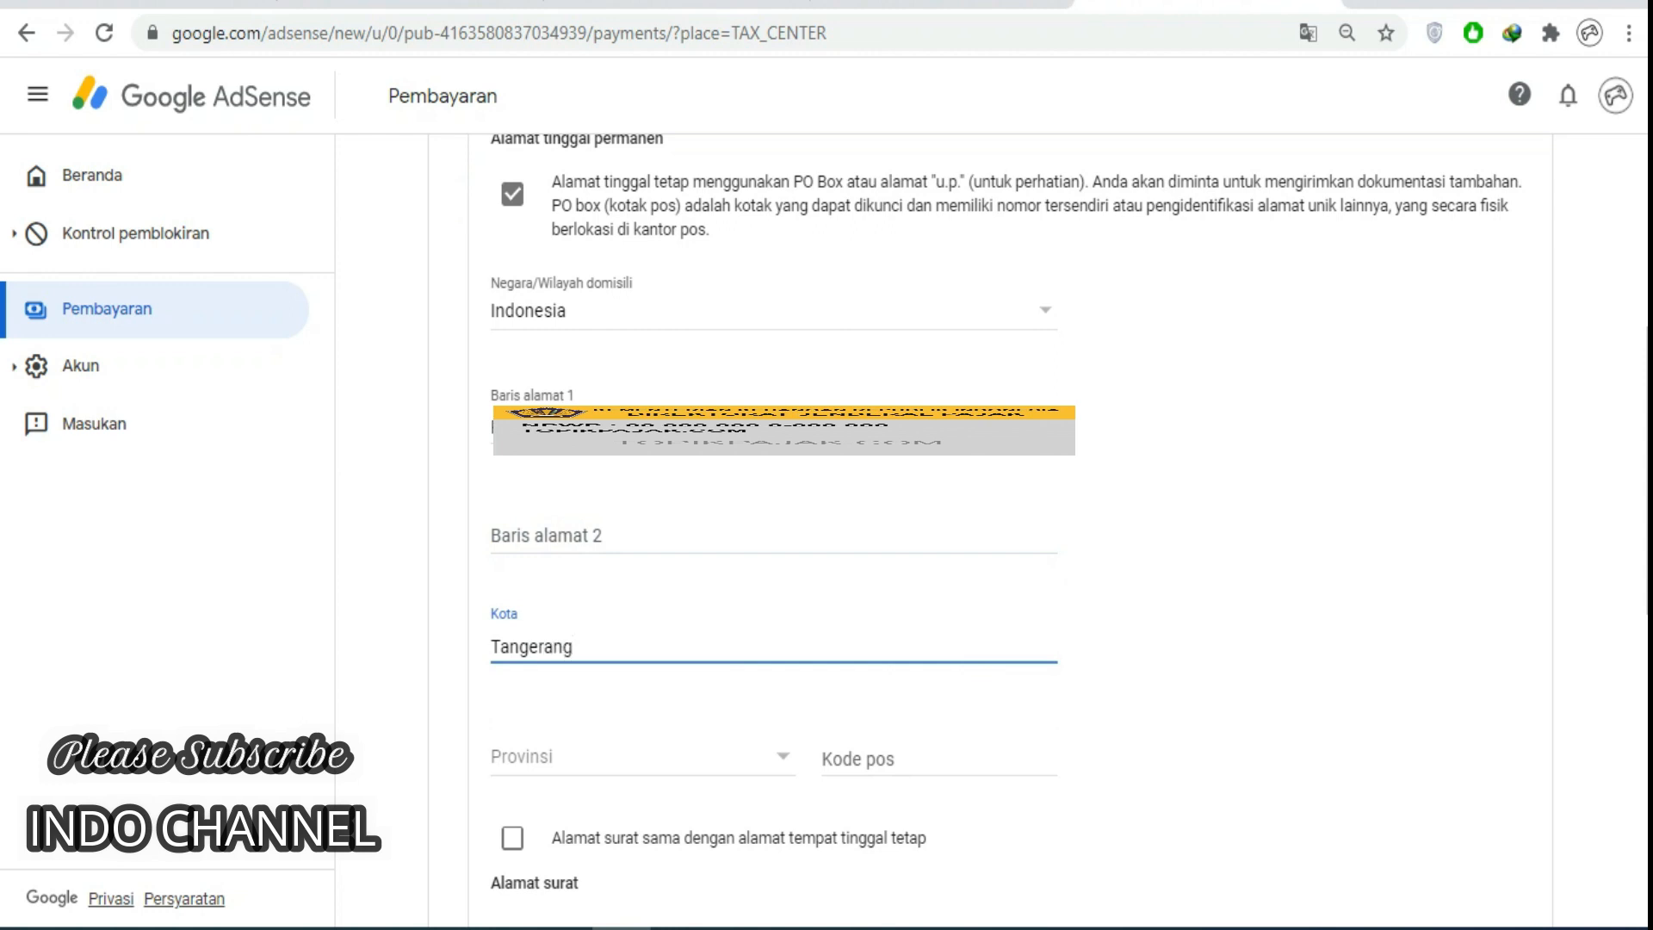
click(611, 756)
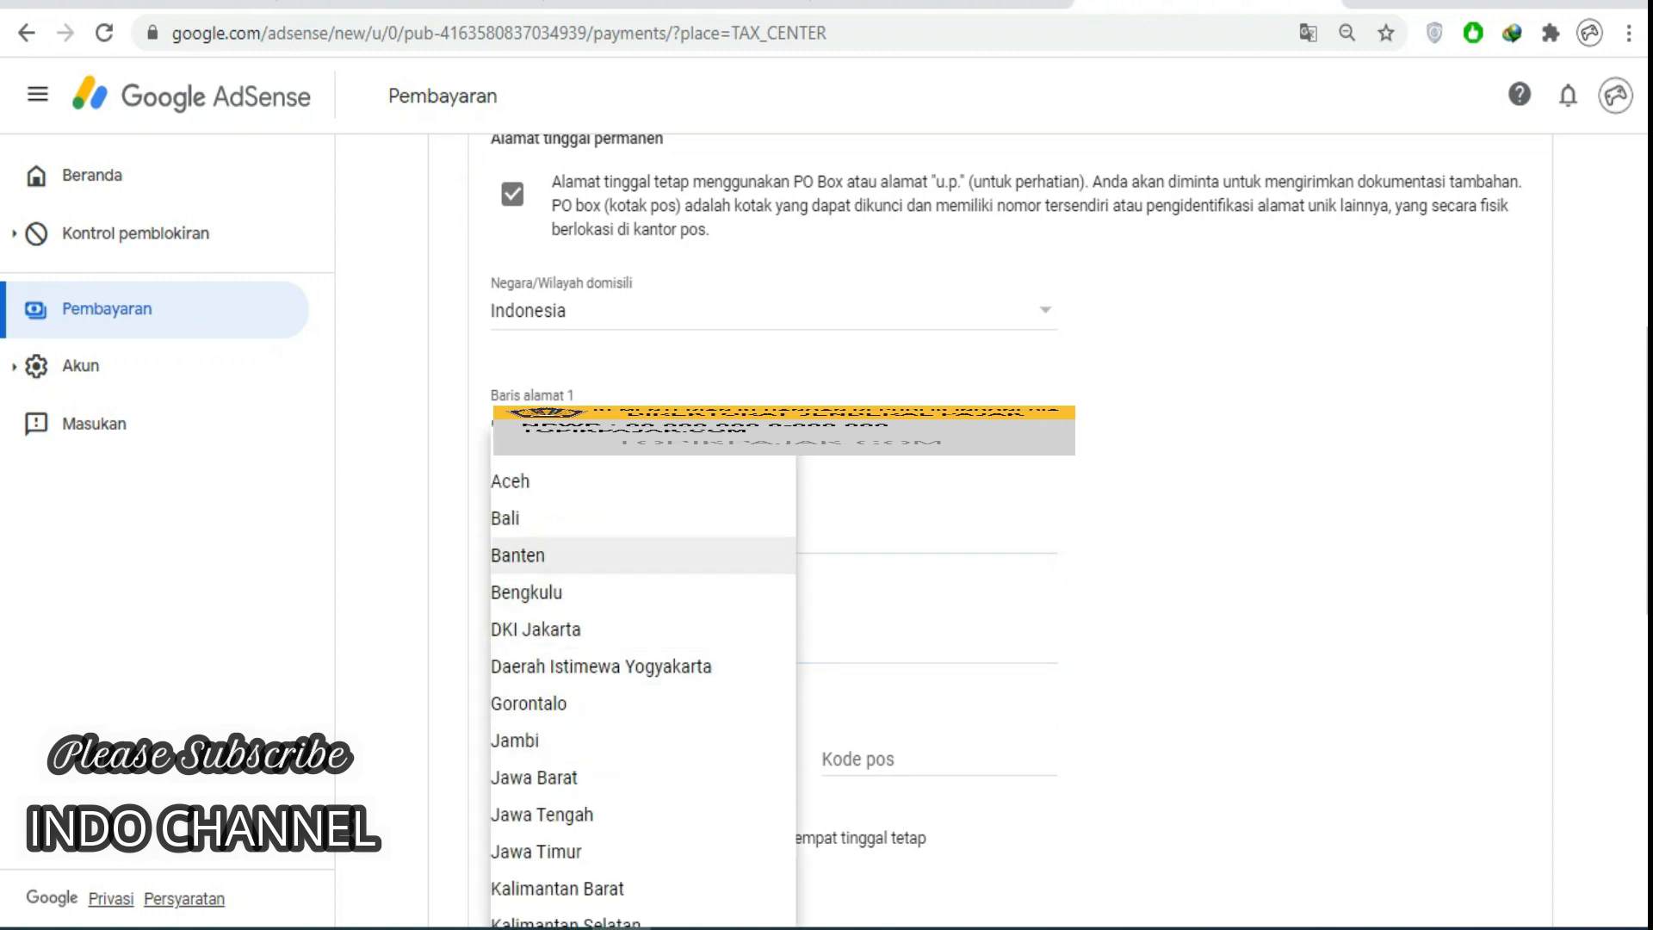
click(602, 556)
click(890, 759)
text(1)
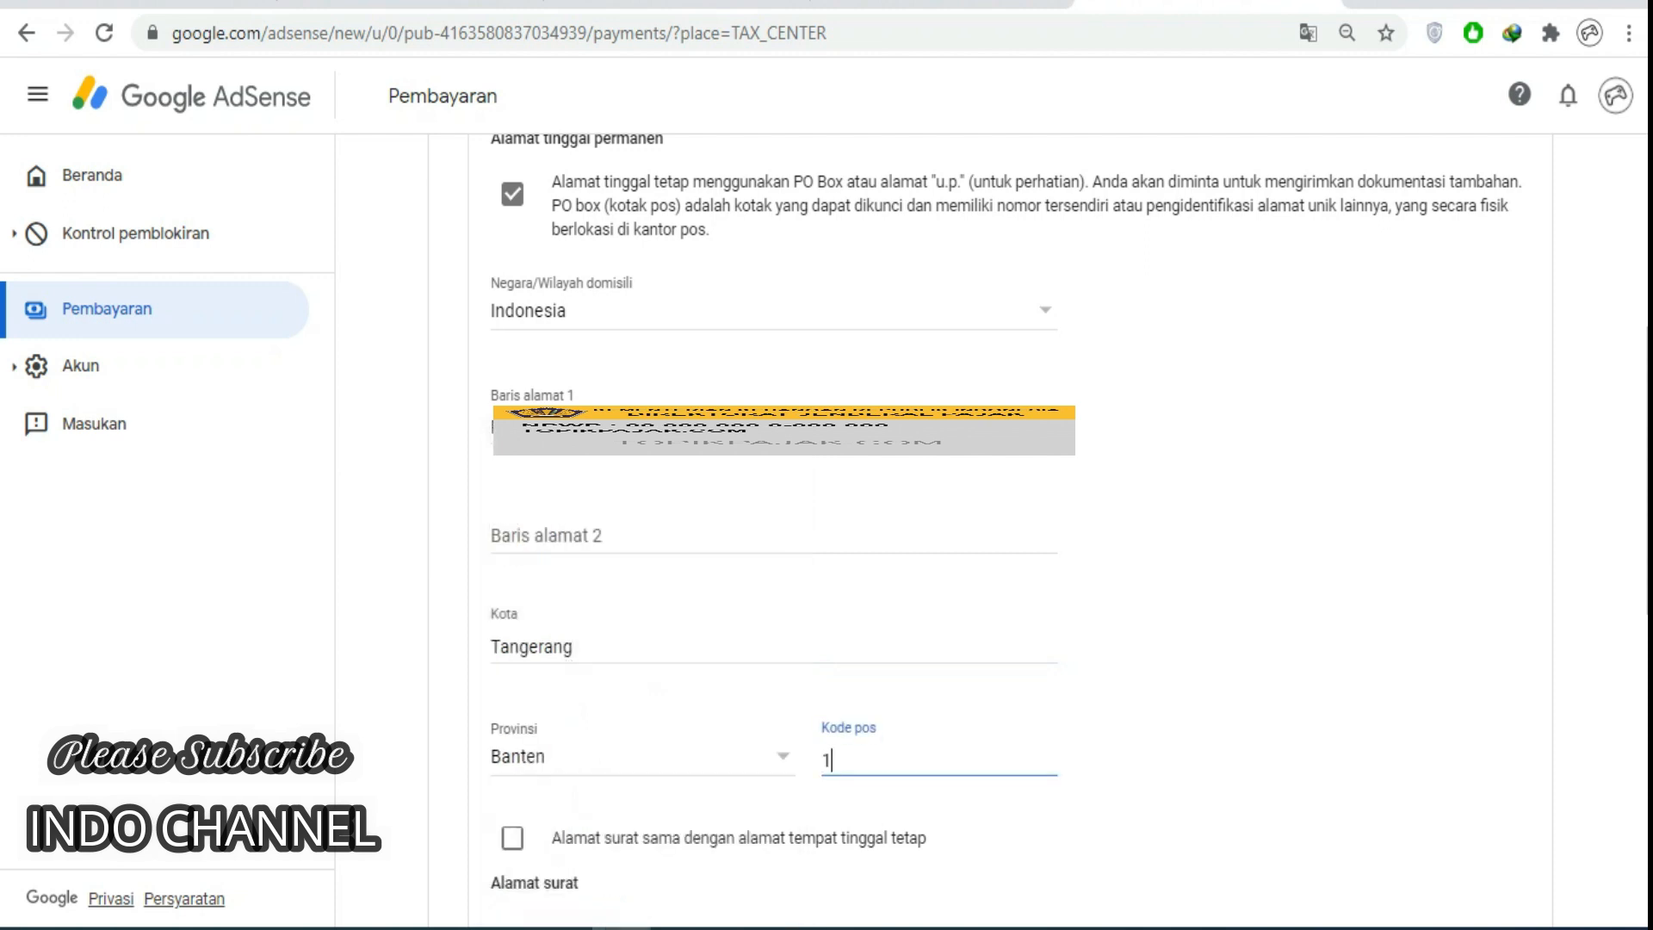
text(5148)
scroll(1004, 531, down, 2)
text(8)
click(513, 706)
scroll(513, 706, down, 1)
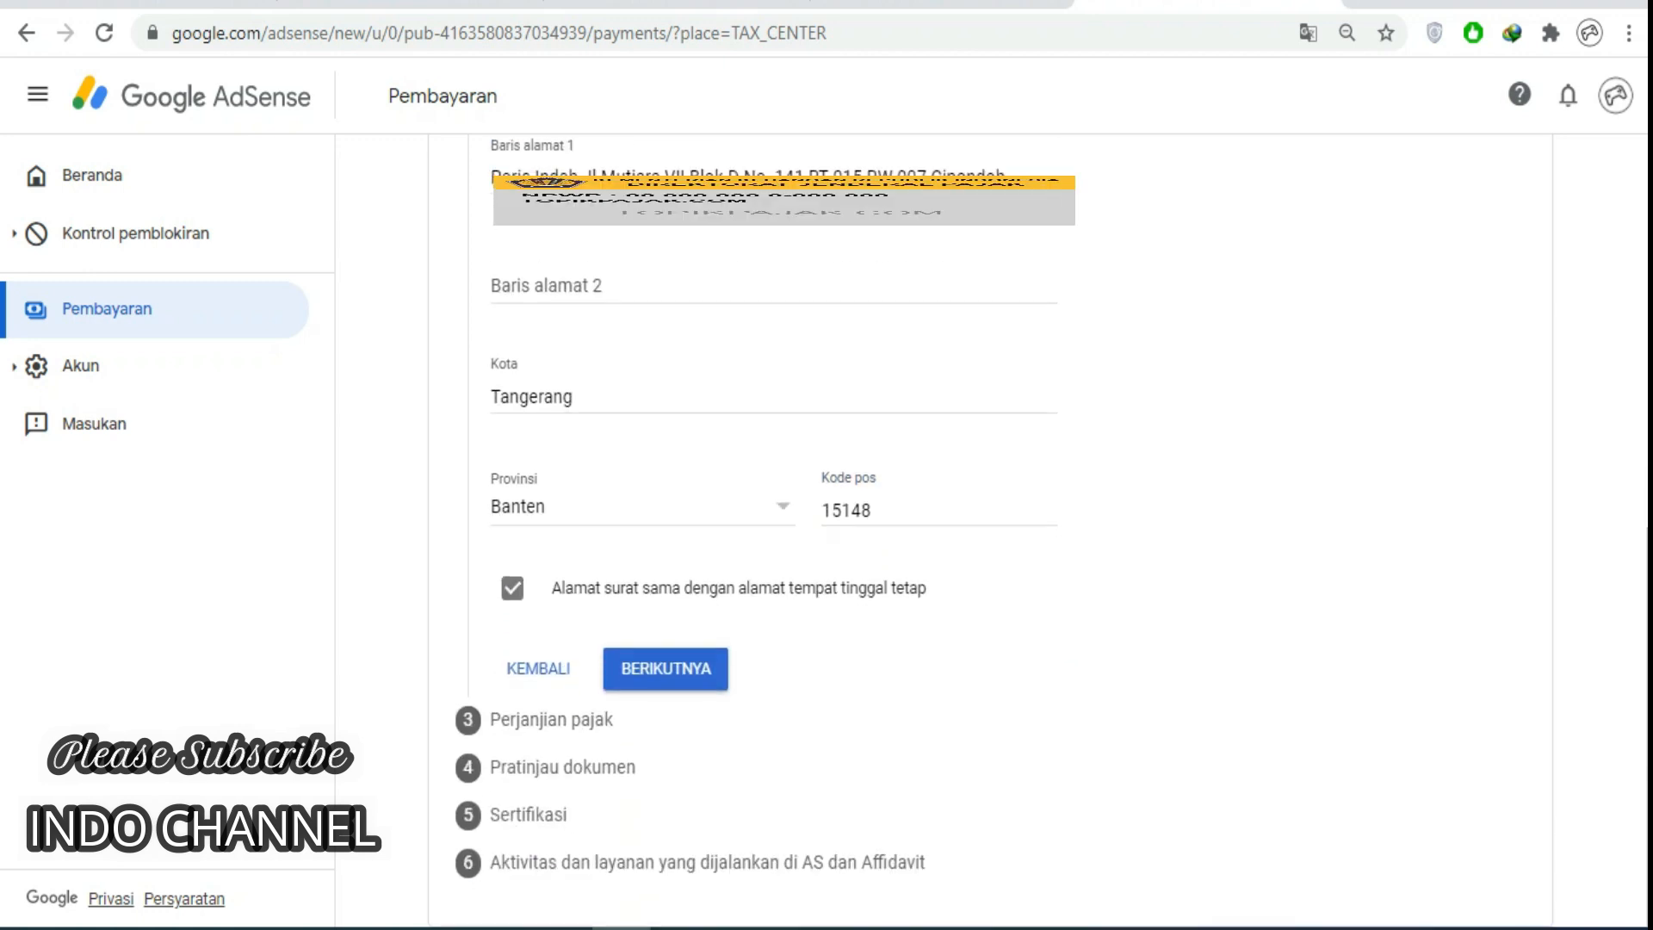
click(665, 668)
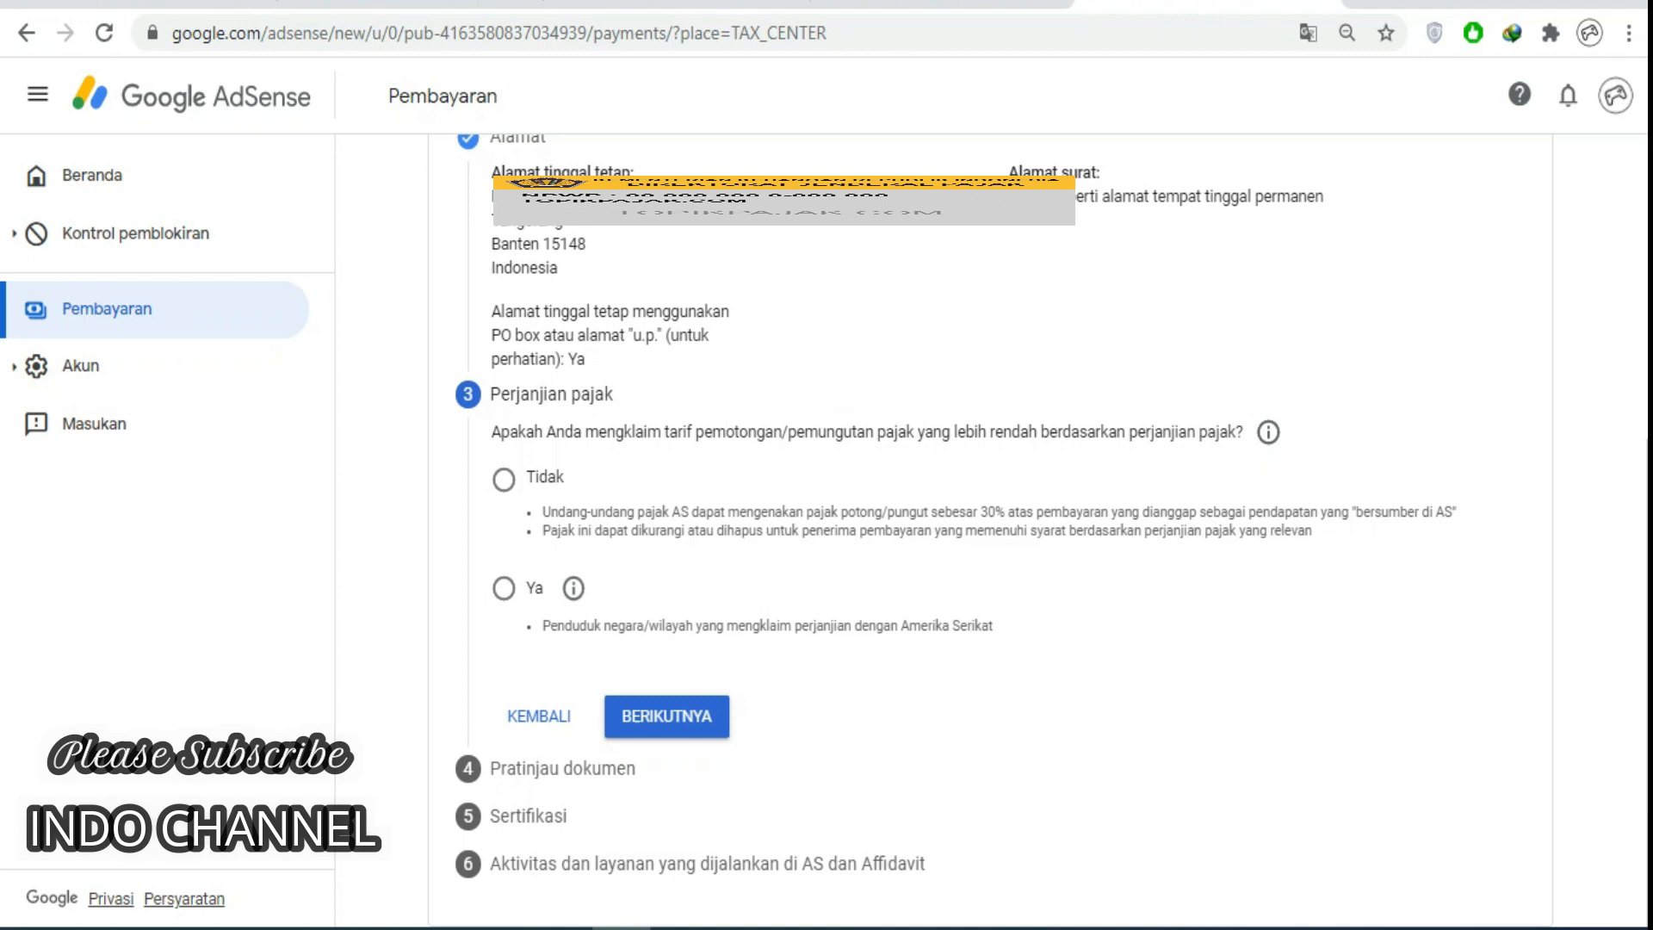
Answer Ya for treaty benefits as an Indonesia resident; set services to Pasal 8 ayat 1 at 0%.
click(504, 588)
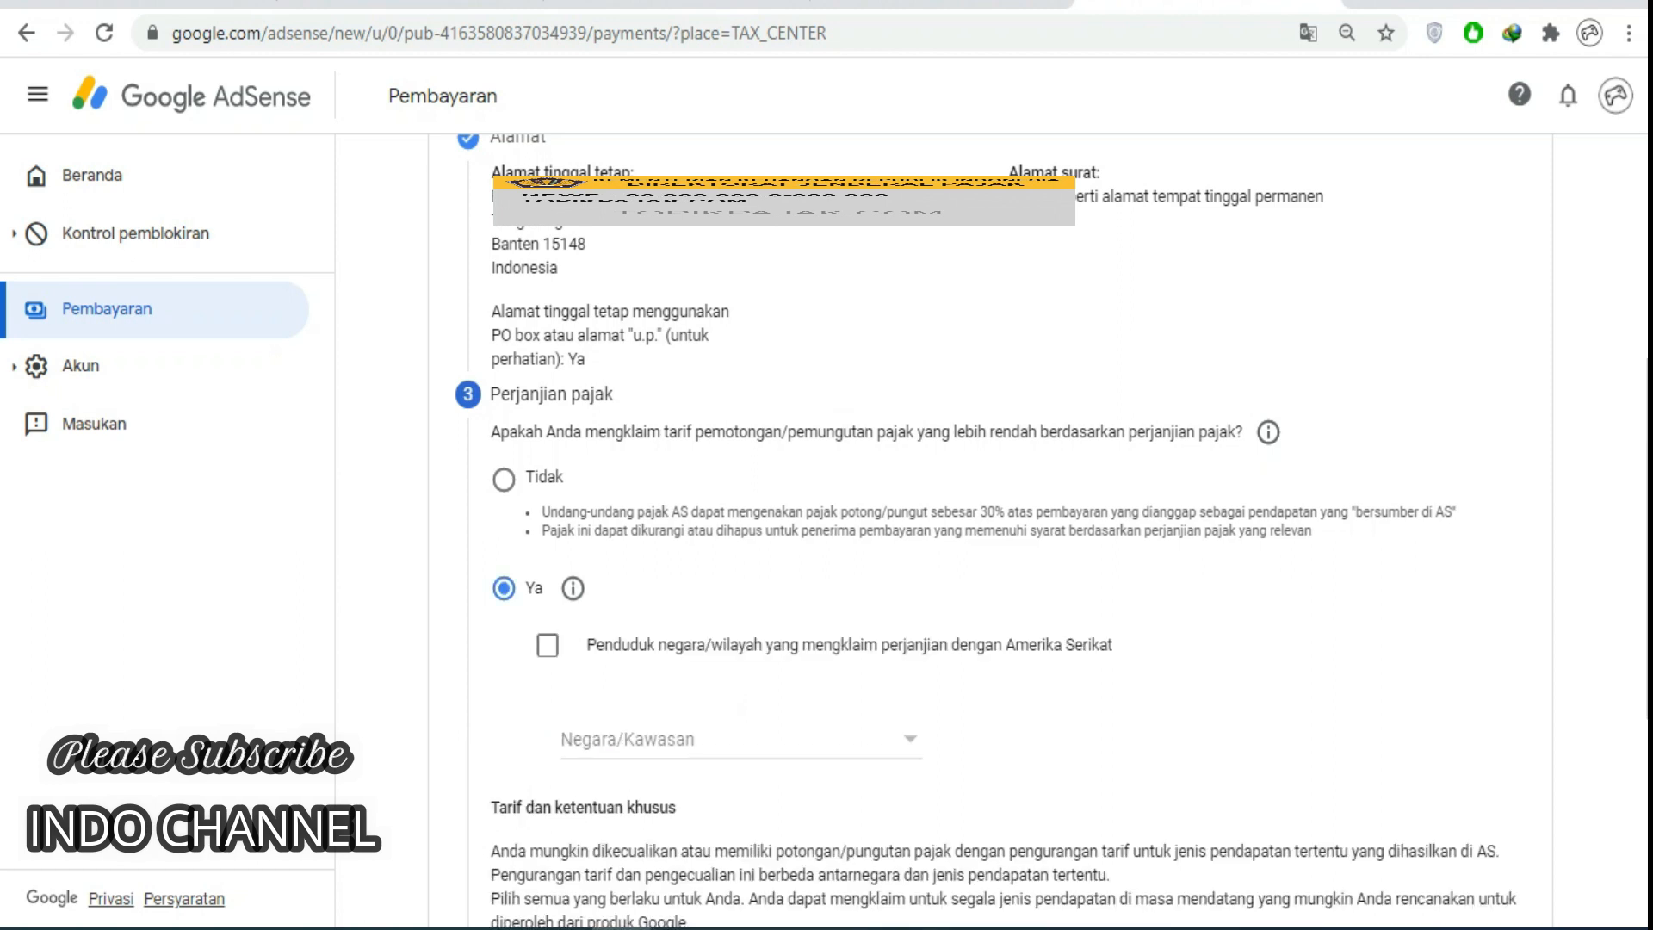
click(547, 645)
click(655, 739)
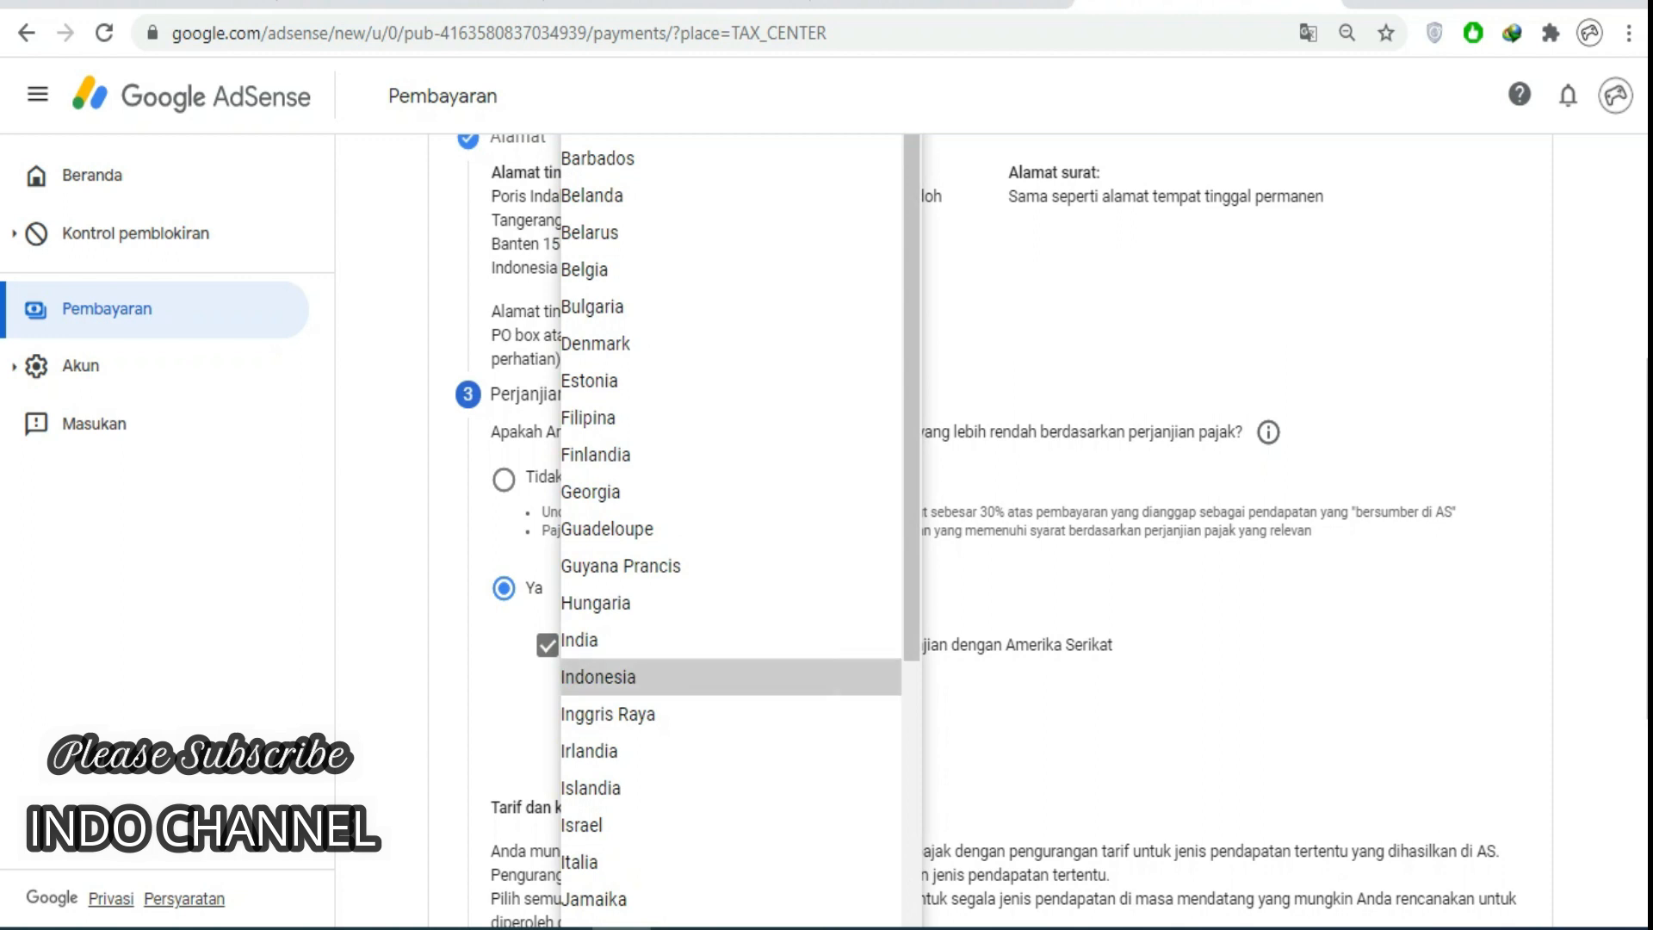
click(654, 678)
scroll(655, 677, down, 2)
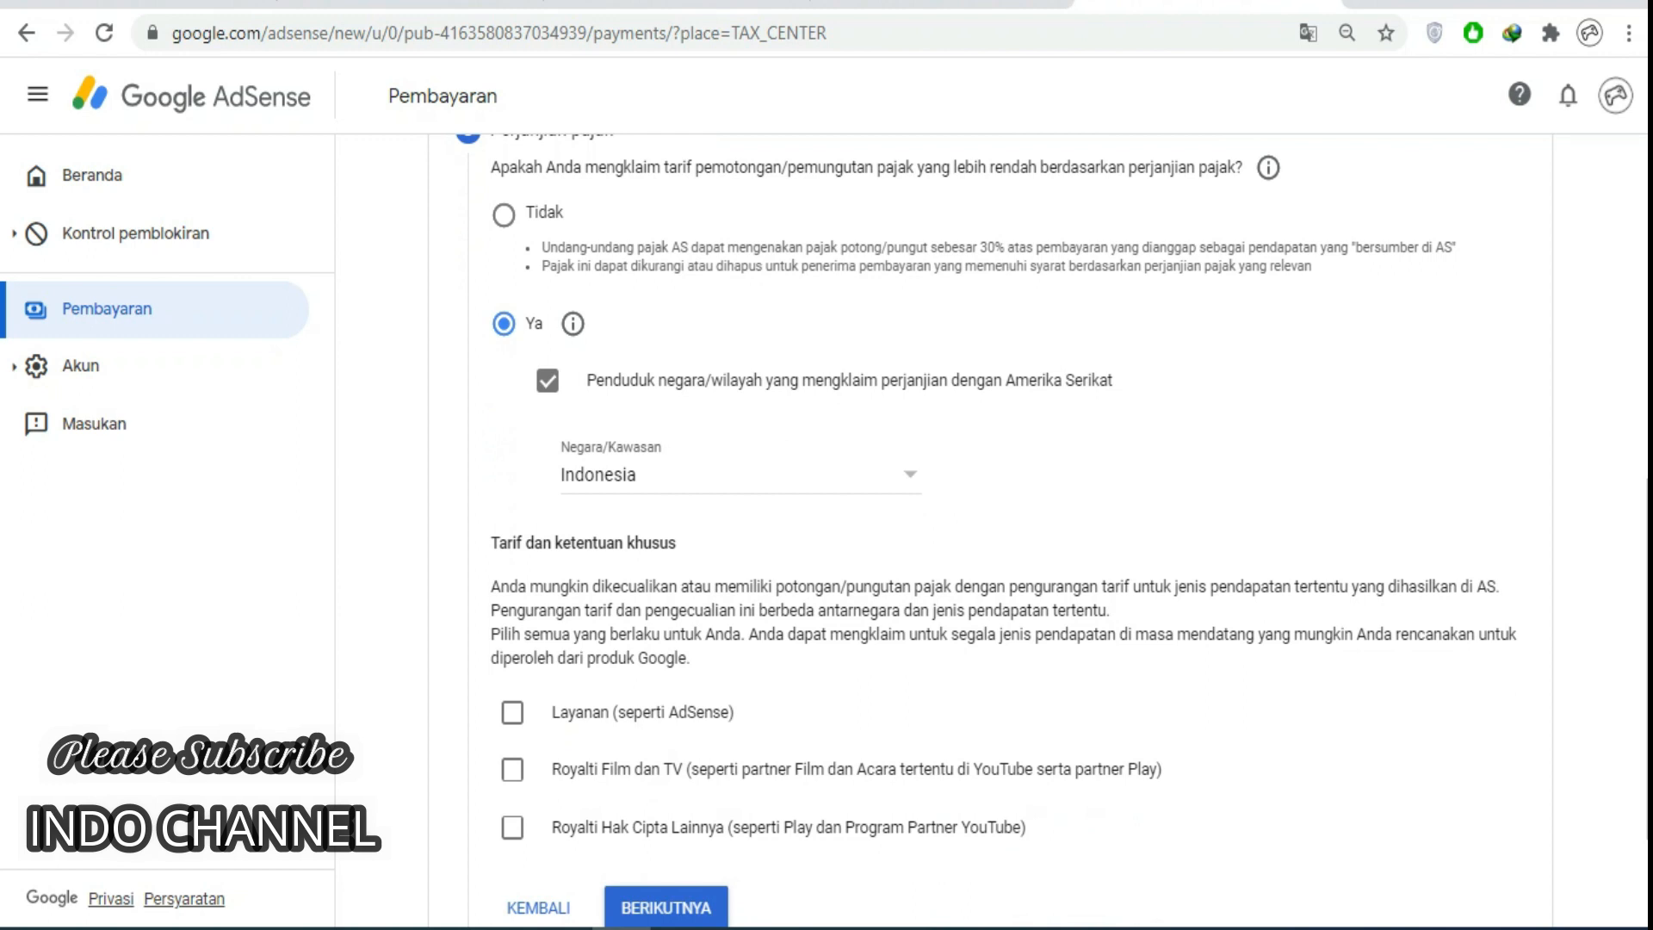
click(512, 712)
scroll(654, 603, down, 2)
click(602, 672)
click(602, 711)
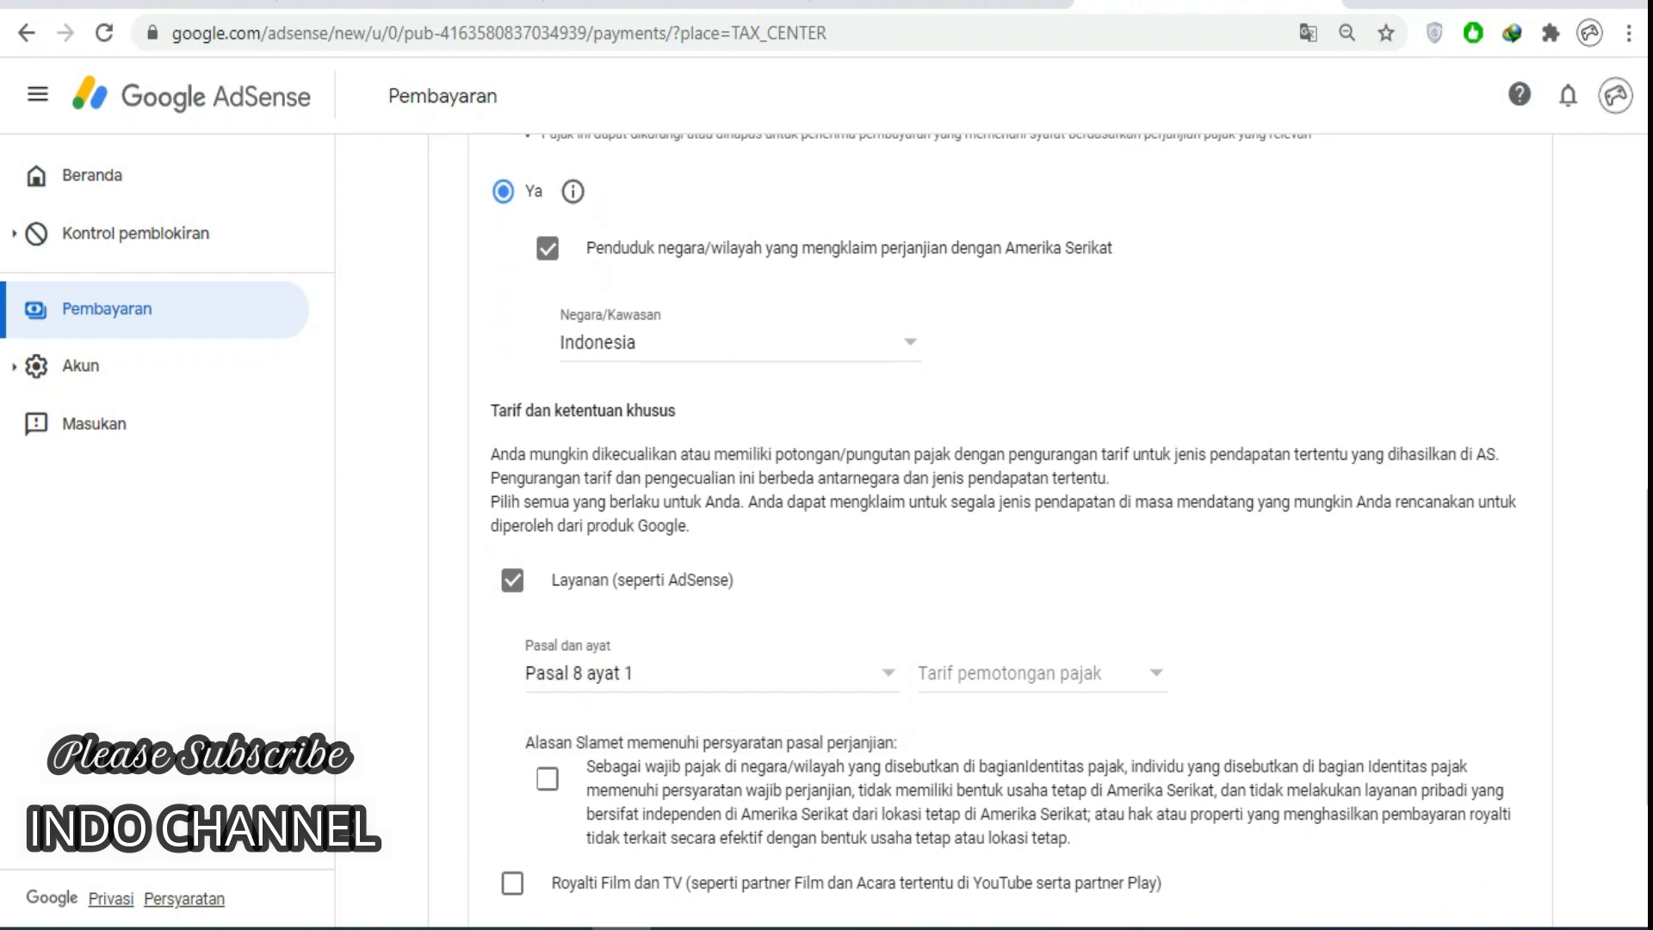
click(1033, 672)
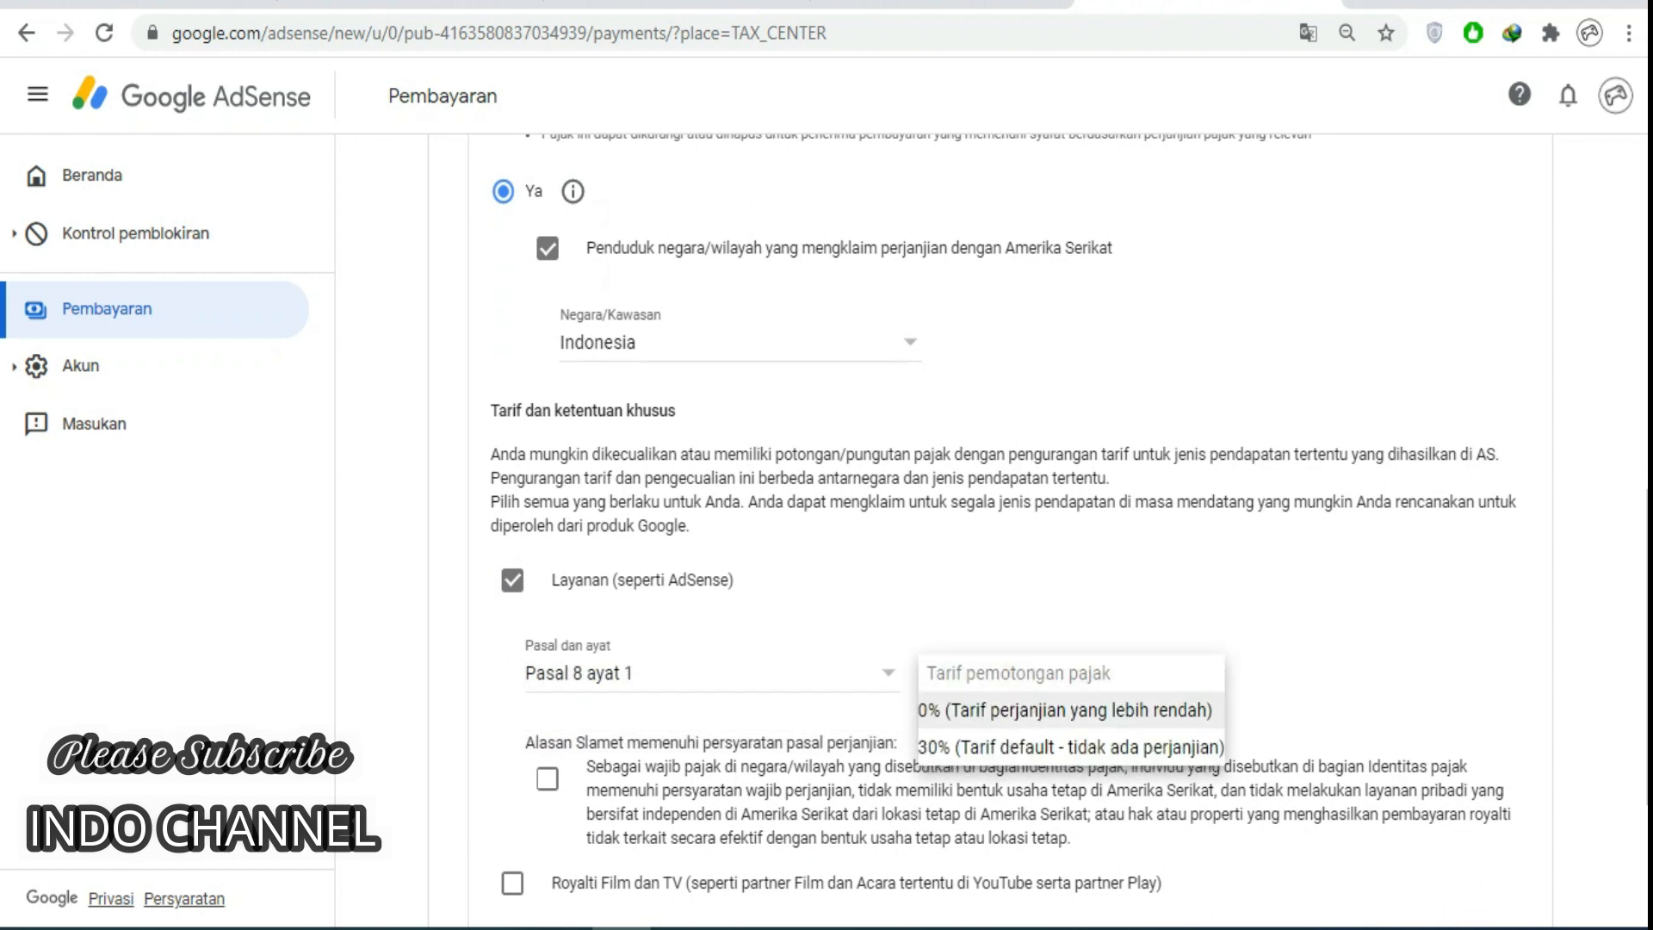
click(1065, 710)
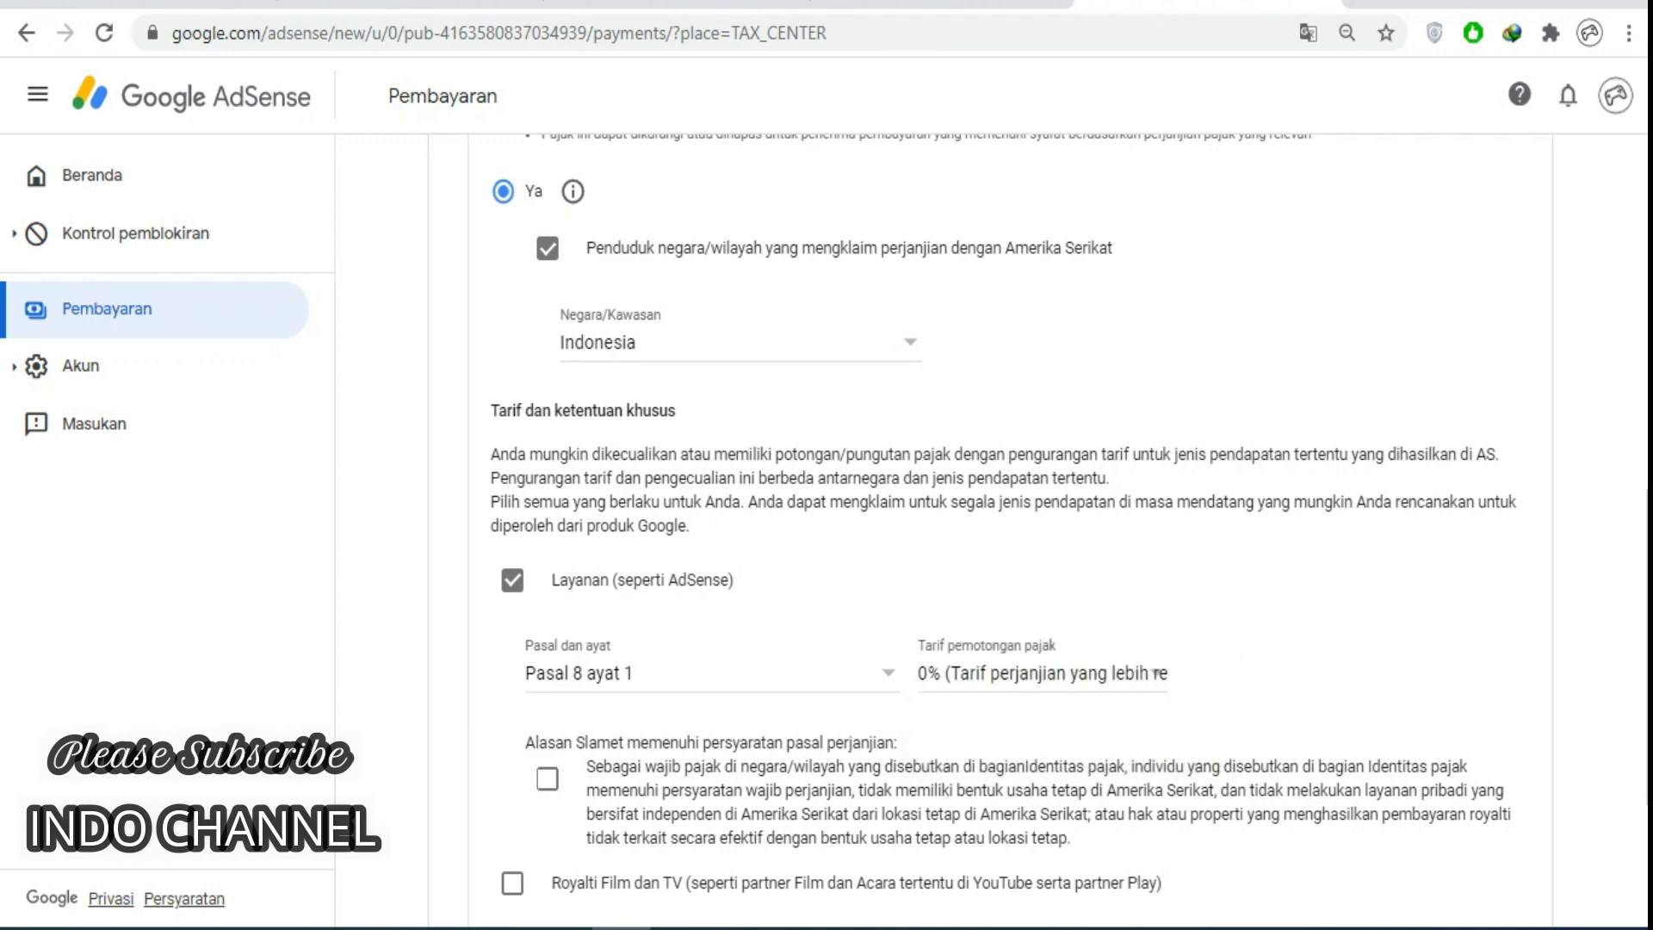
Confirm the services eligibility reason and claim Film and TV royalties under Pasal 13 ayat 2 at 10%.
click(548, 778)
scroll(1003, 530, down, 3)
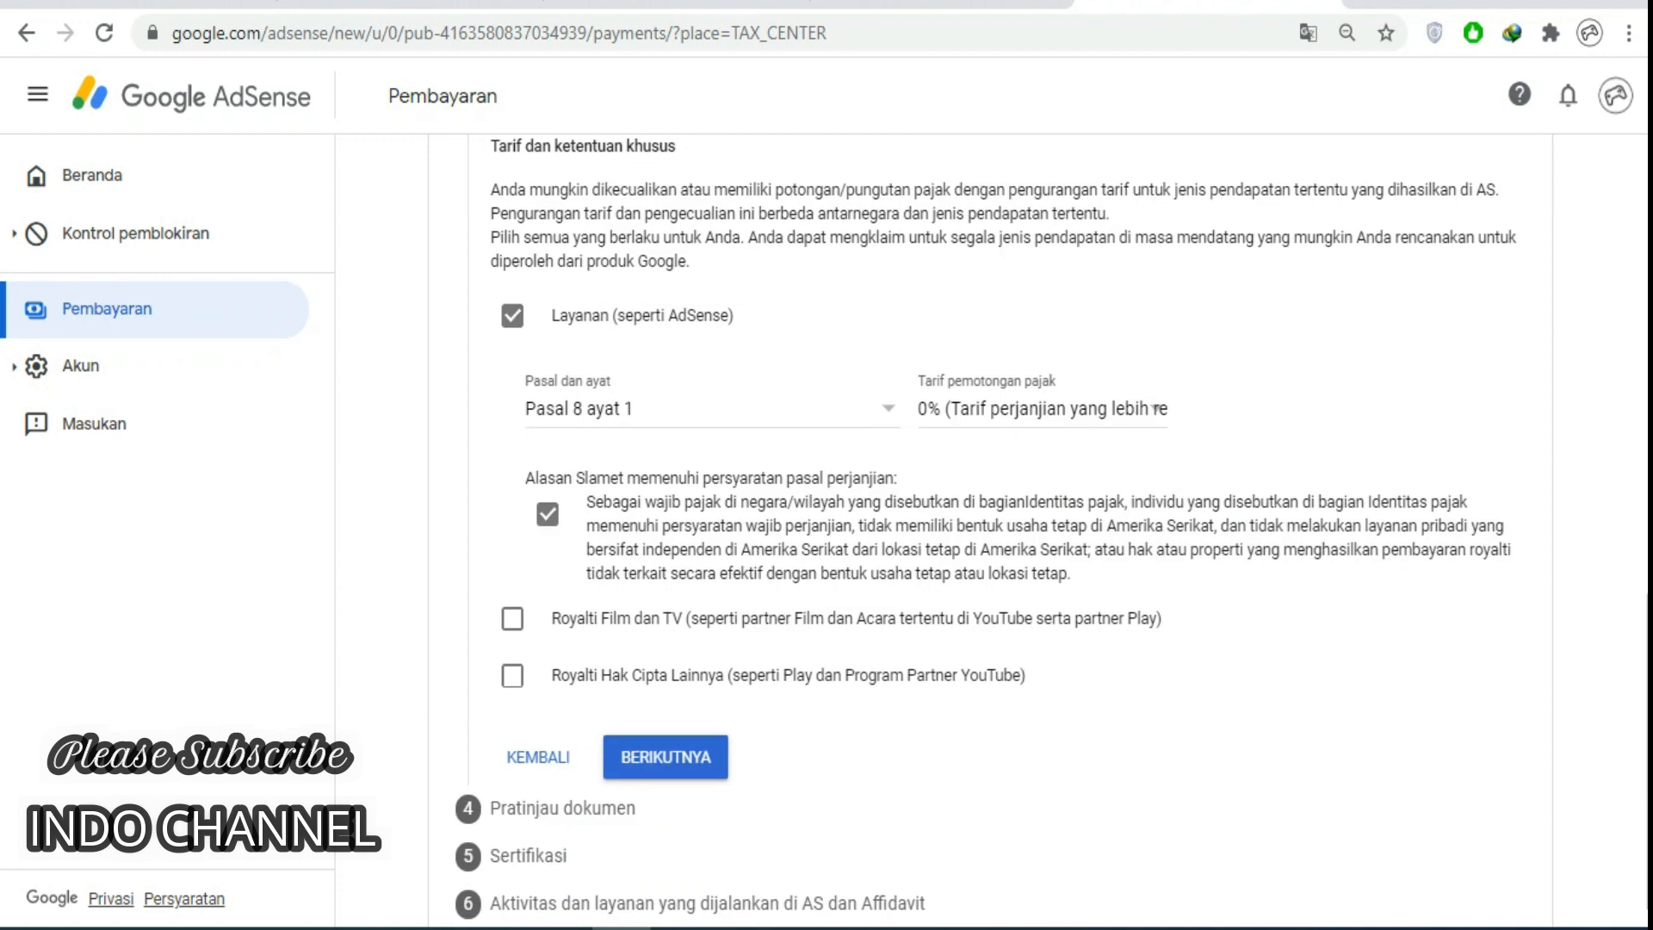
click(512, 619)
click(712, 712)
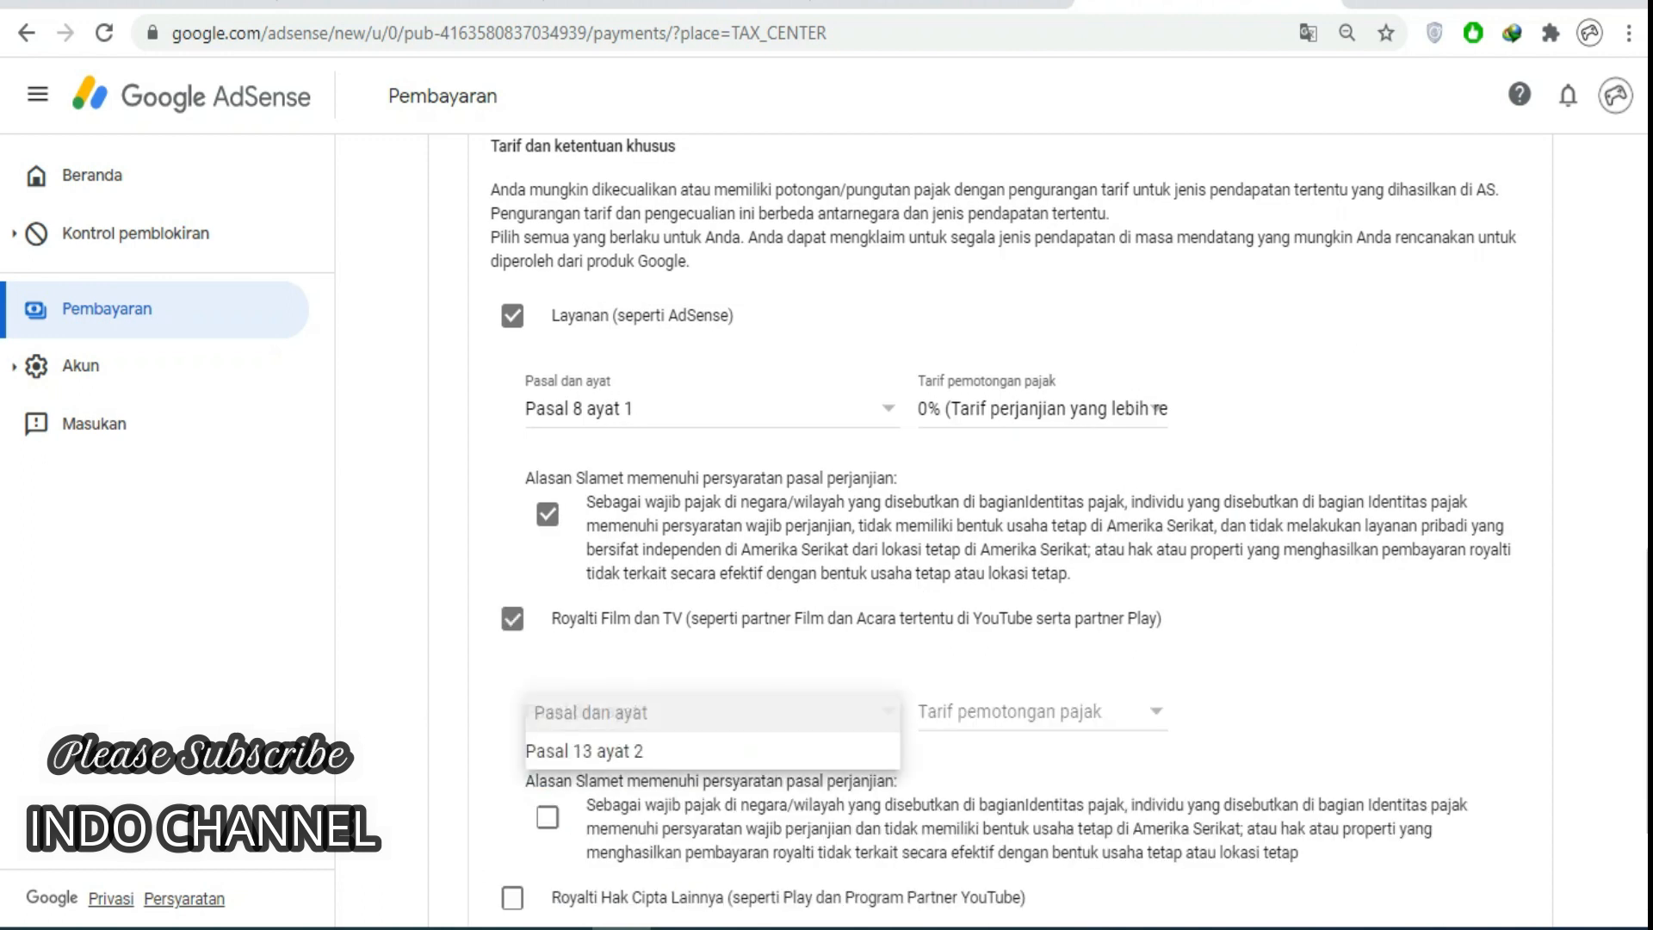
click(712, 748)
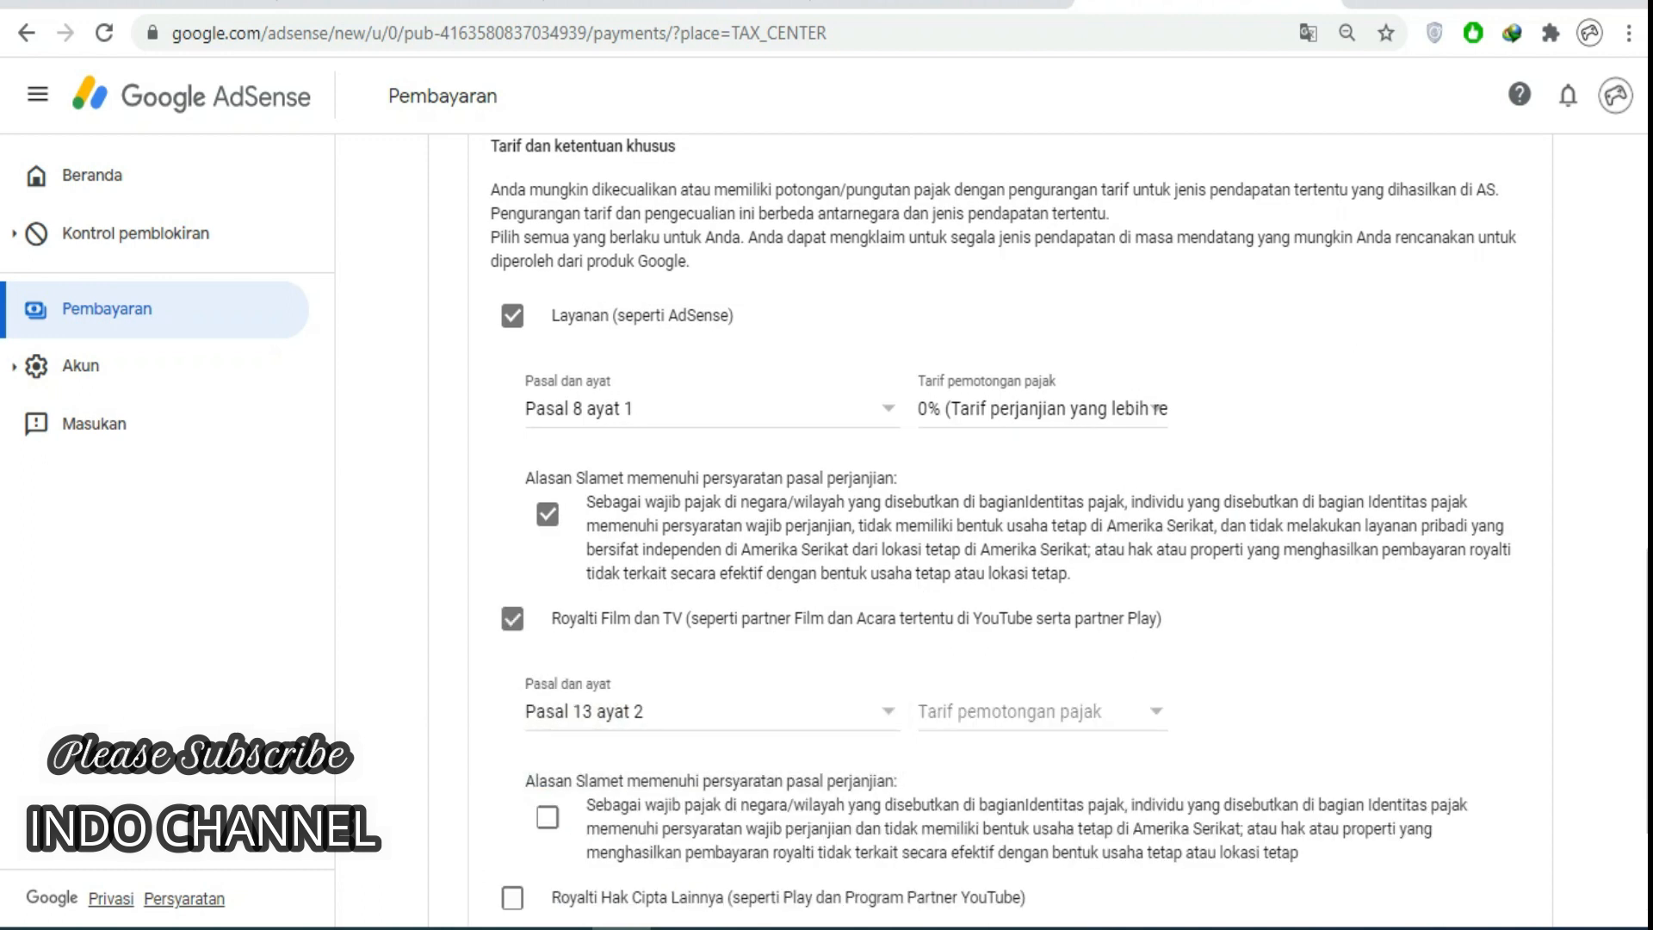
click(1038, 712)
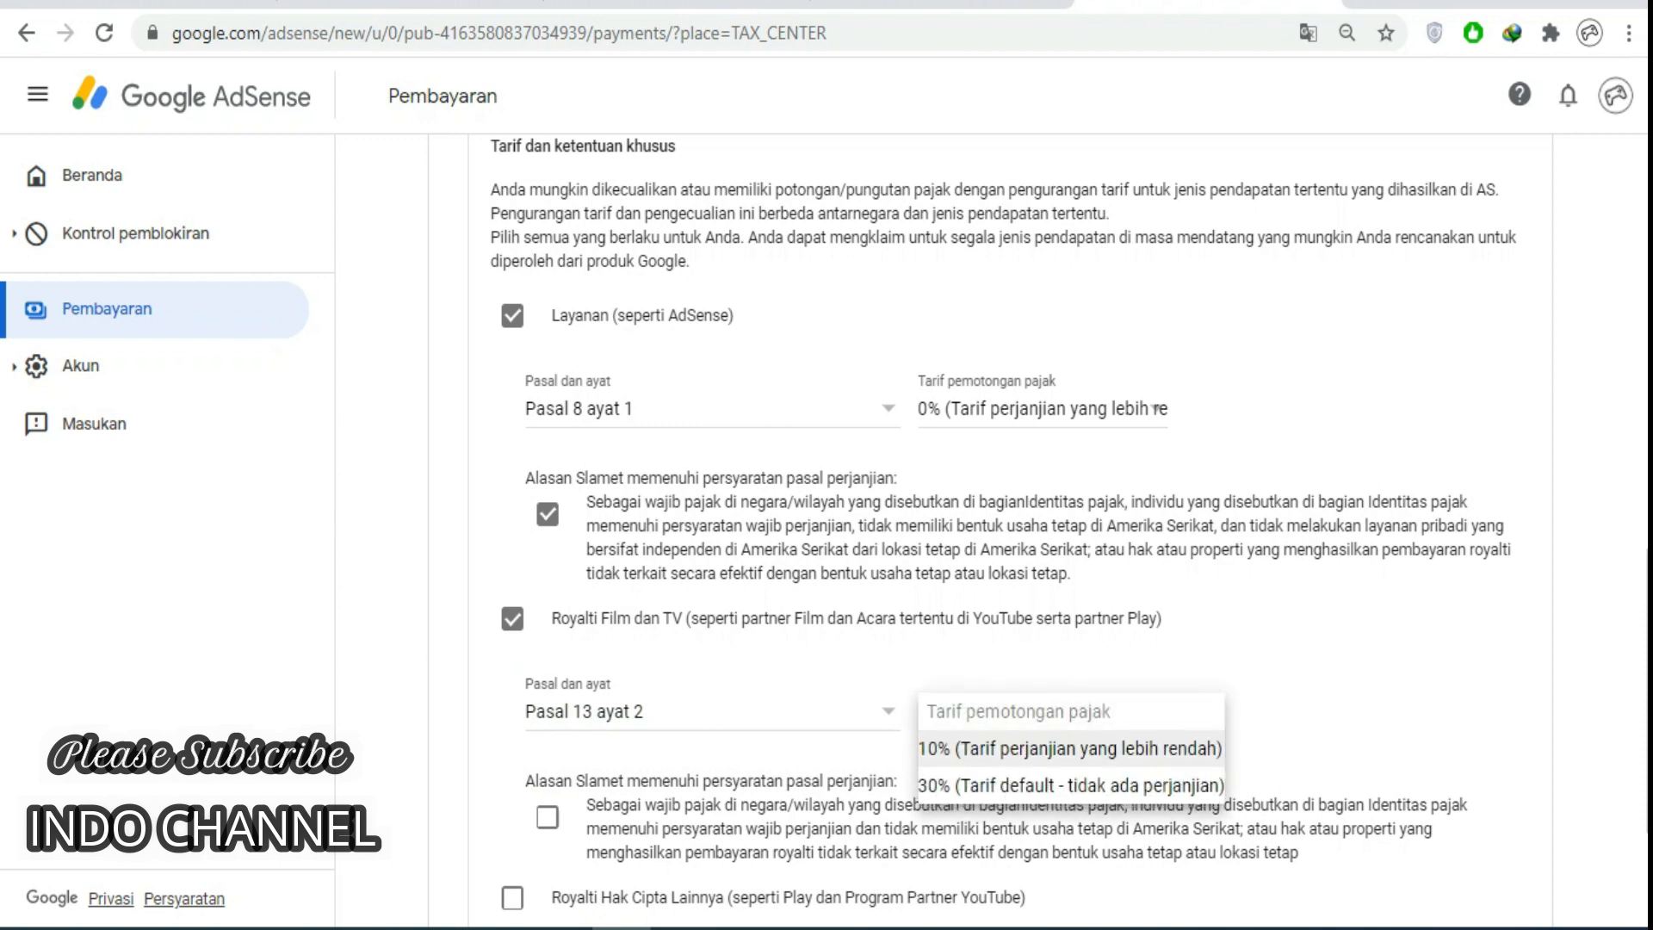
click(1038, 749)
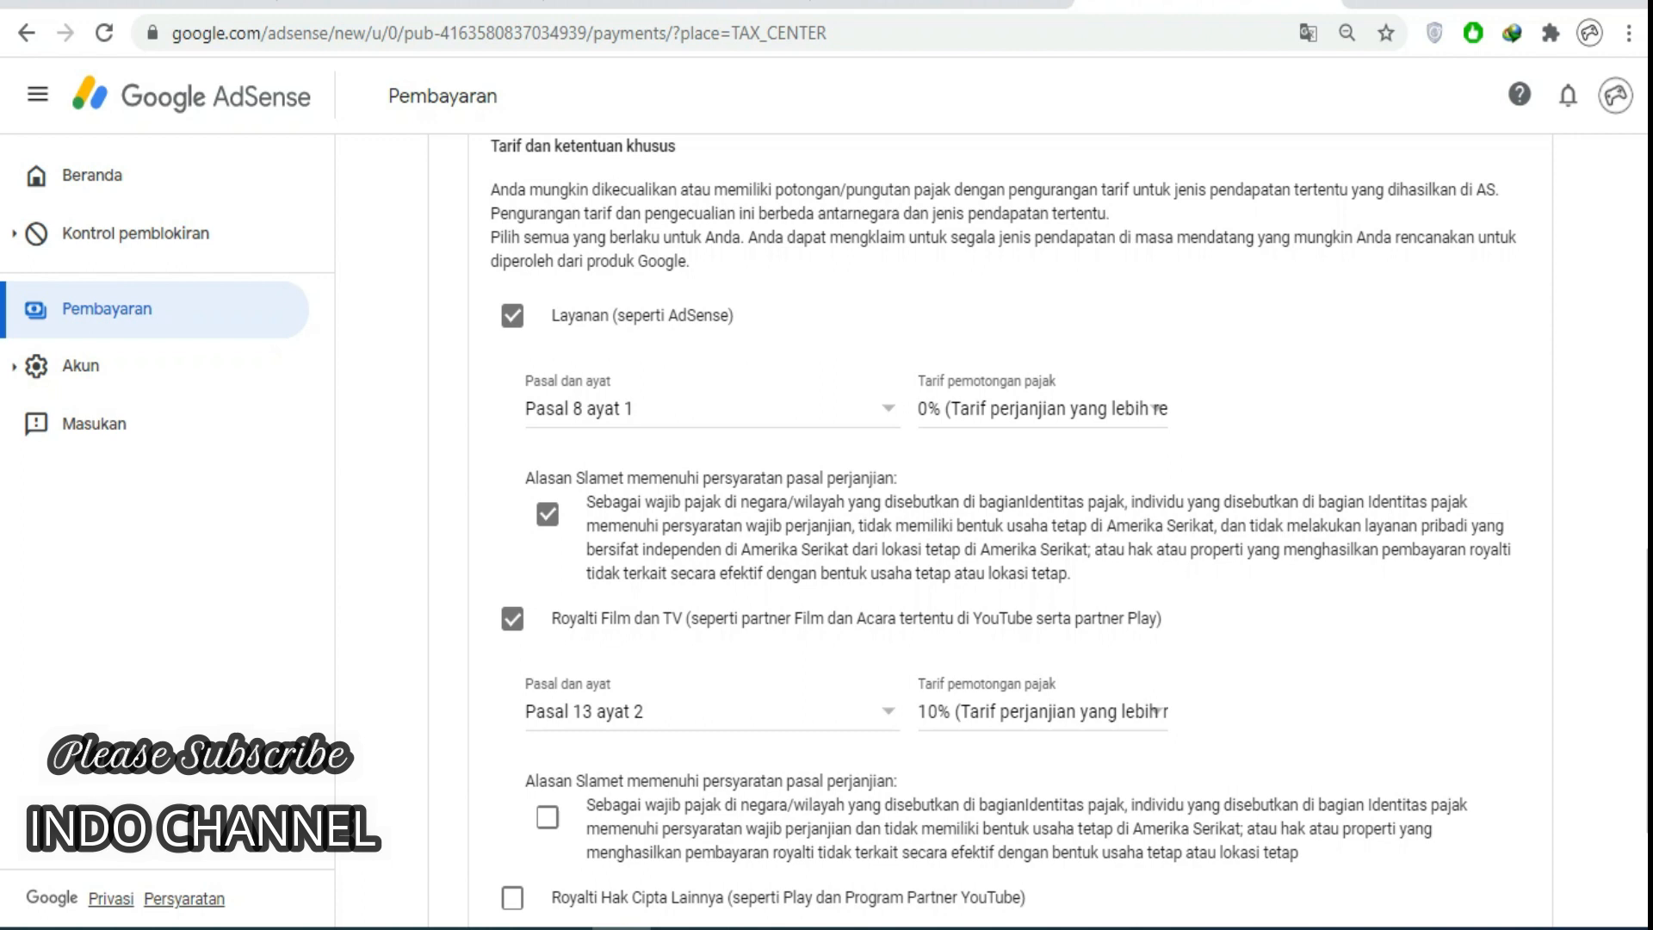
click(548, 818)
Claim other copyright royalties under Pasal 13 ayat 2 at 10% and confirm their eligibility reason.
scroll(548, 817, down, 1)
click(513, 766)
scroll(512, 766, down, 1)
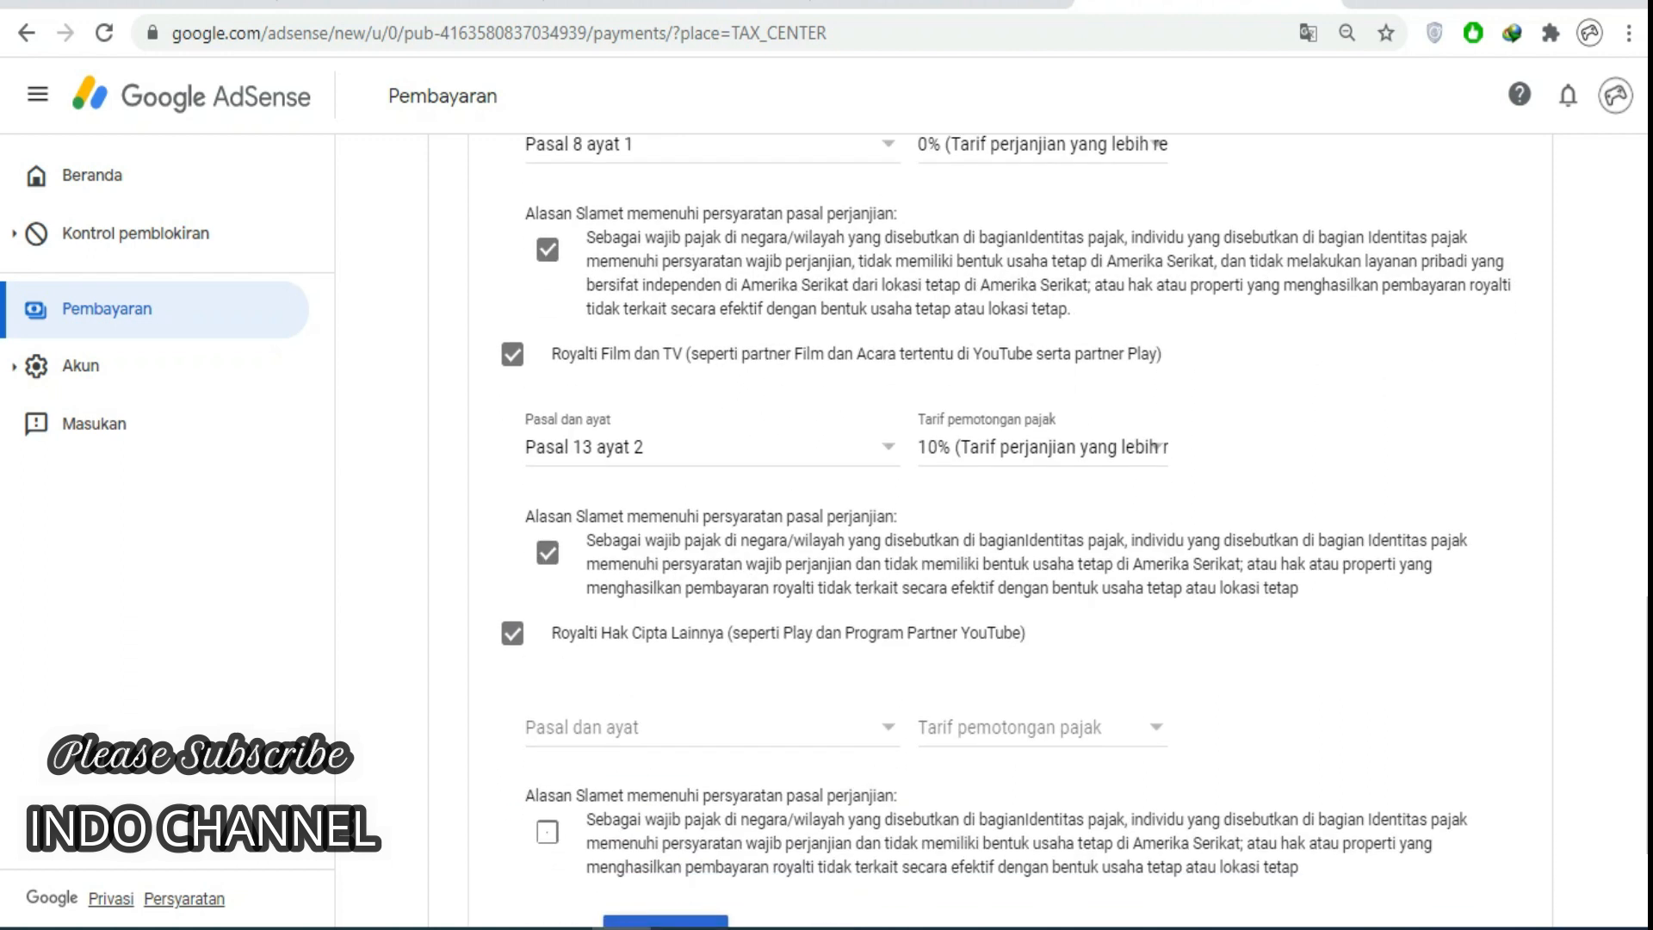
click(712, 727)
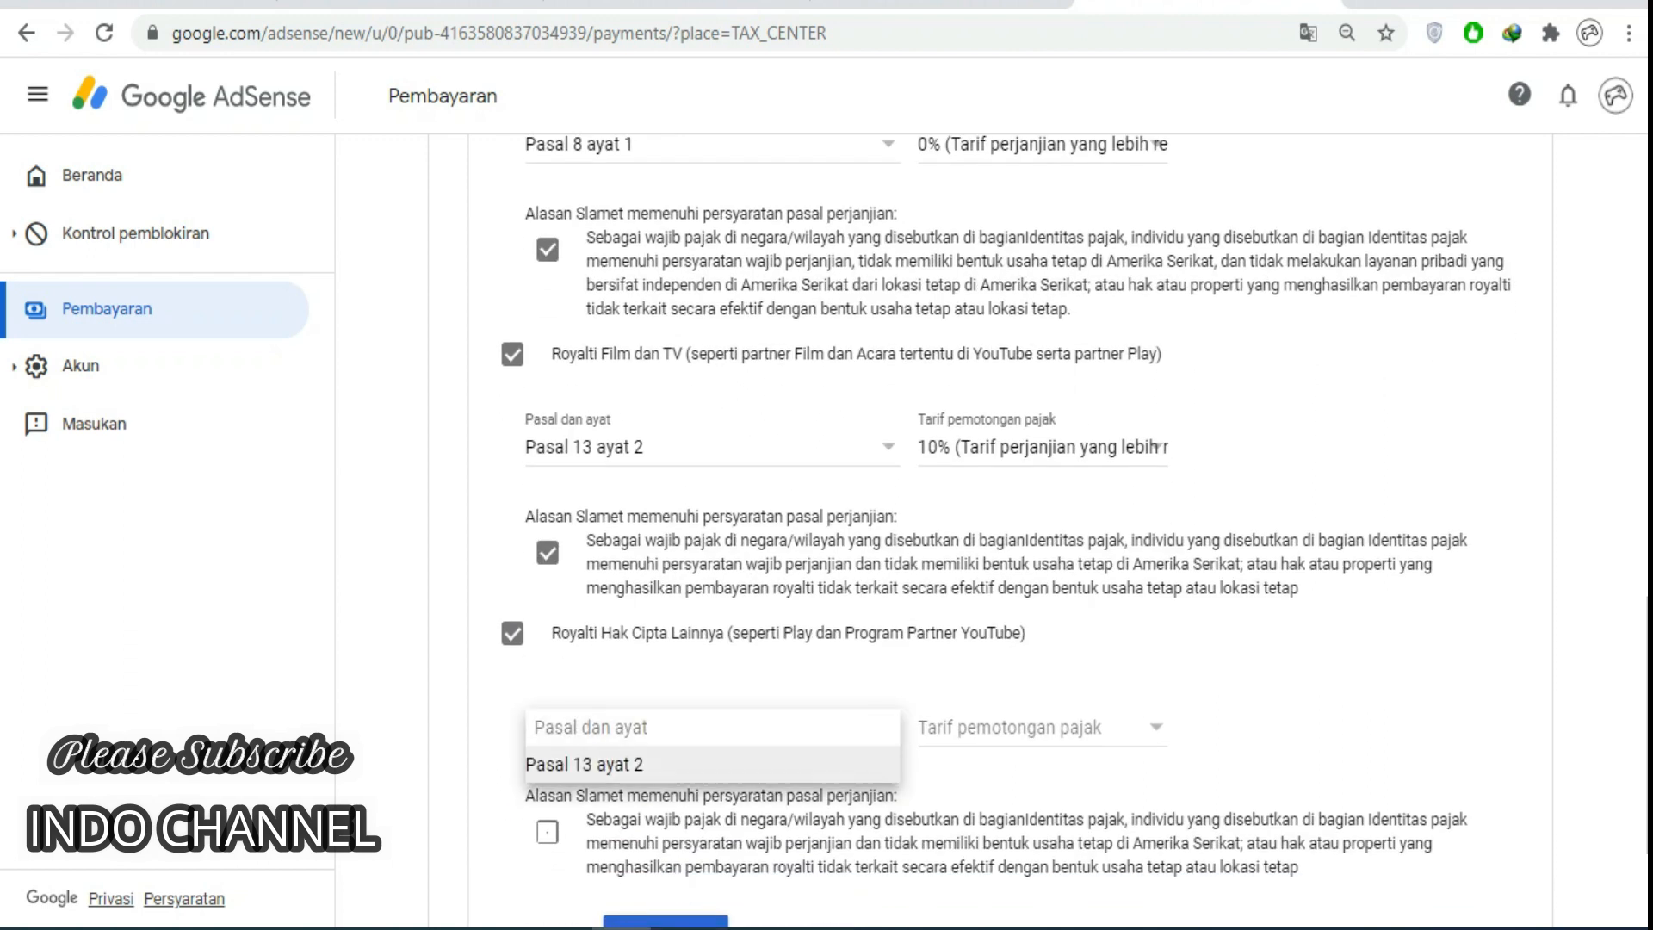
click(584, 763)
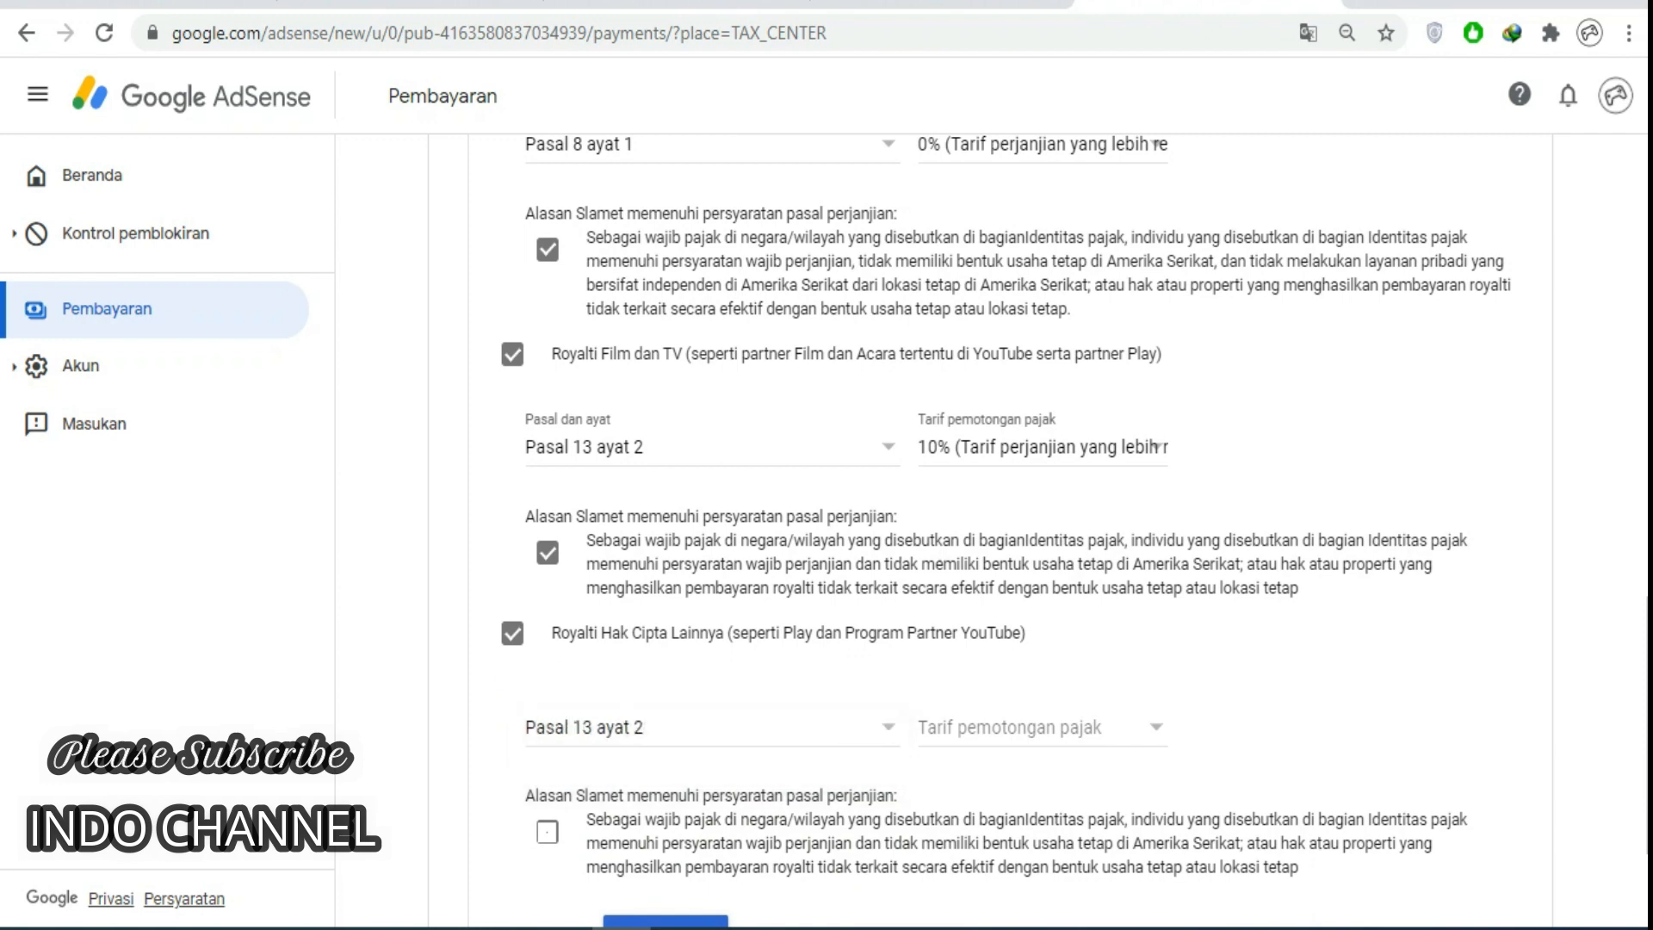
click(1042, 728)
click(1070, 764)
click(1042, 727)
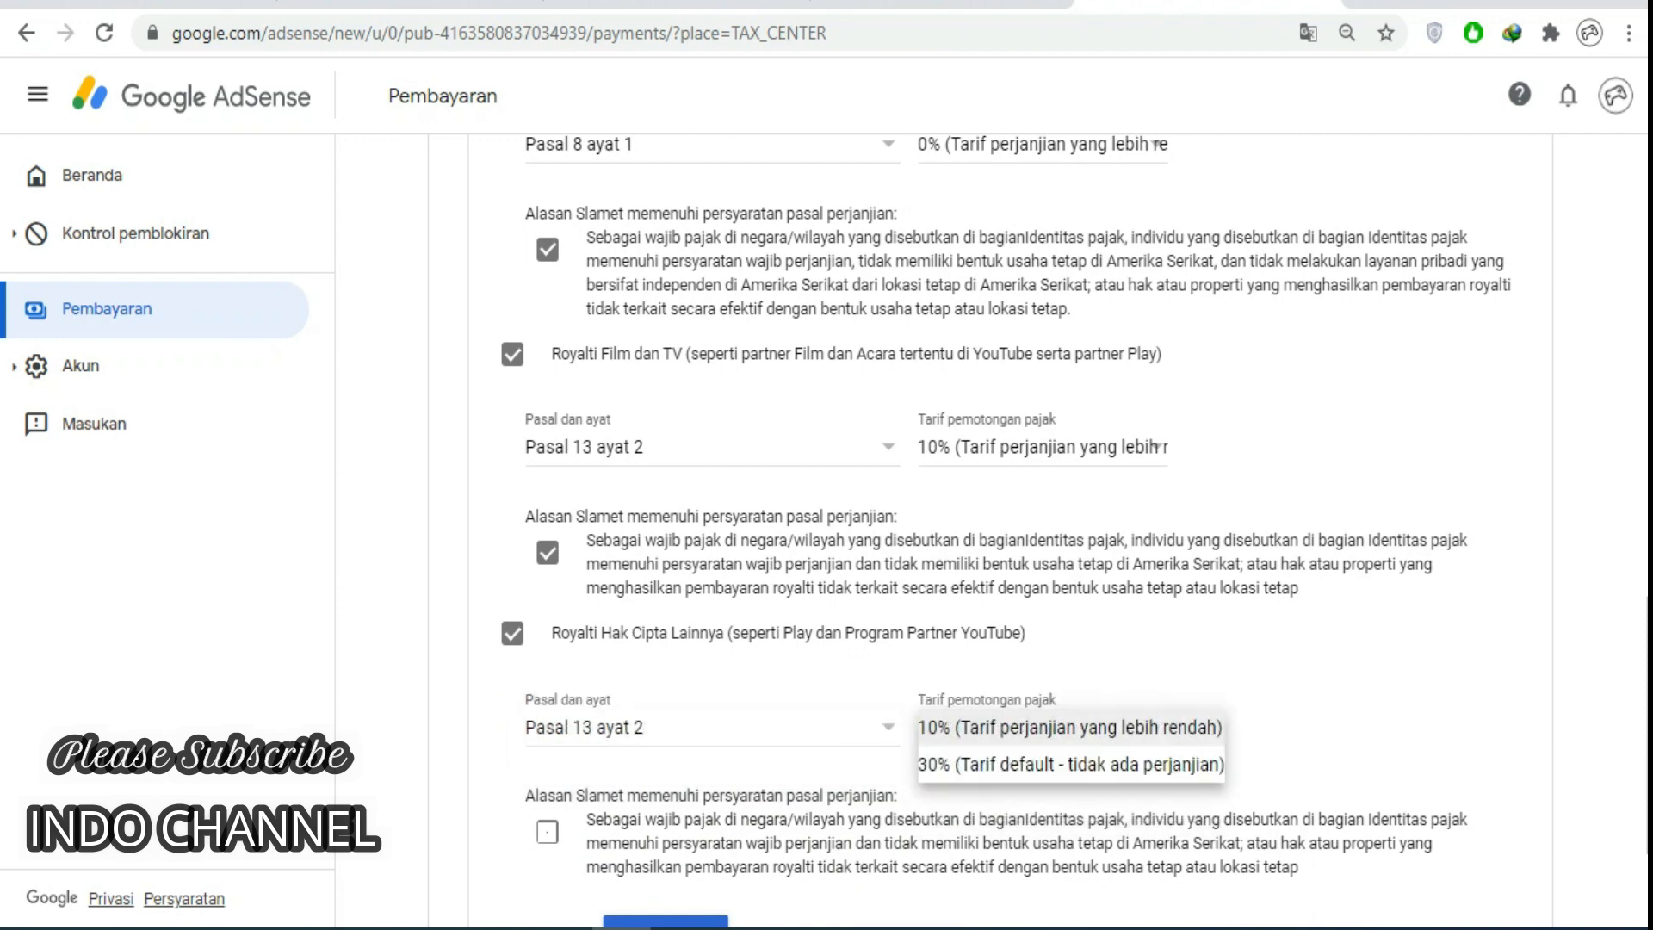
click(1069, 727)
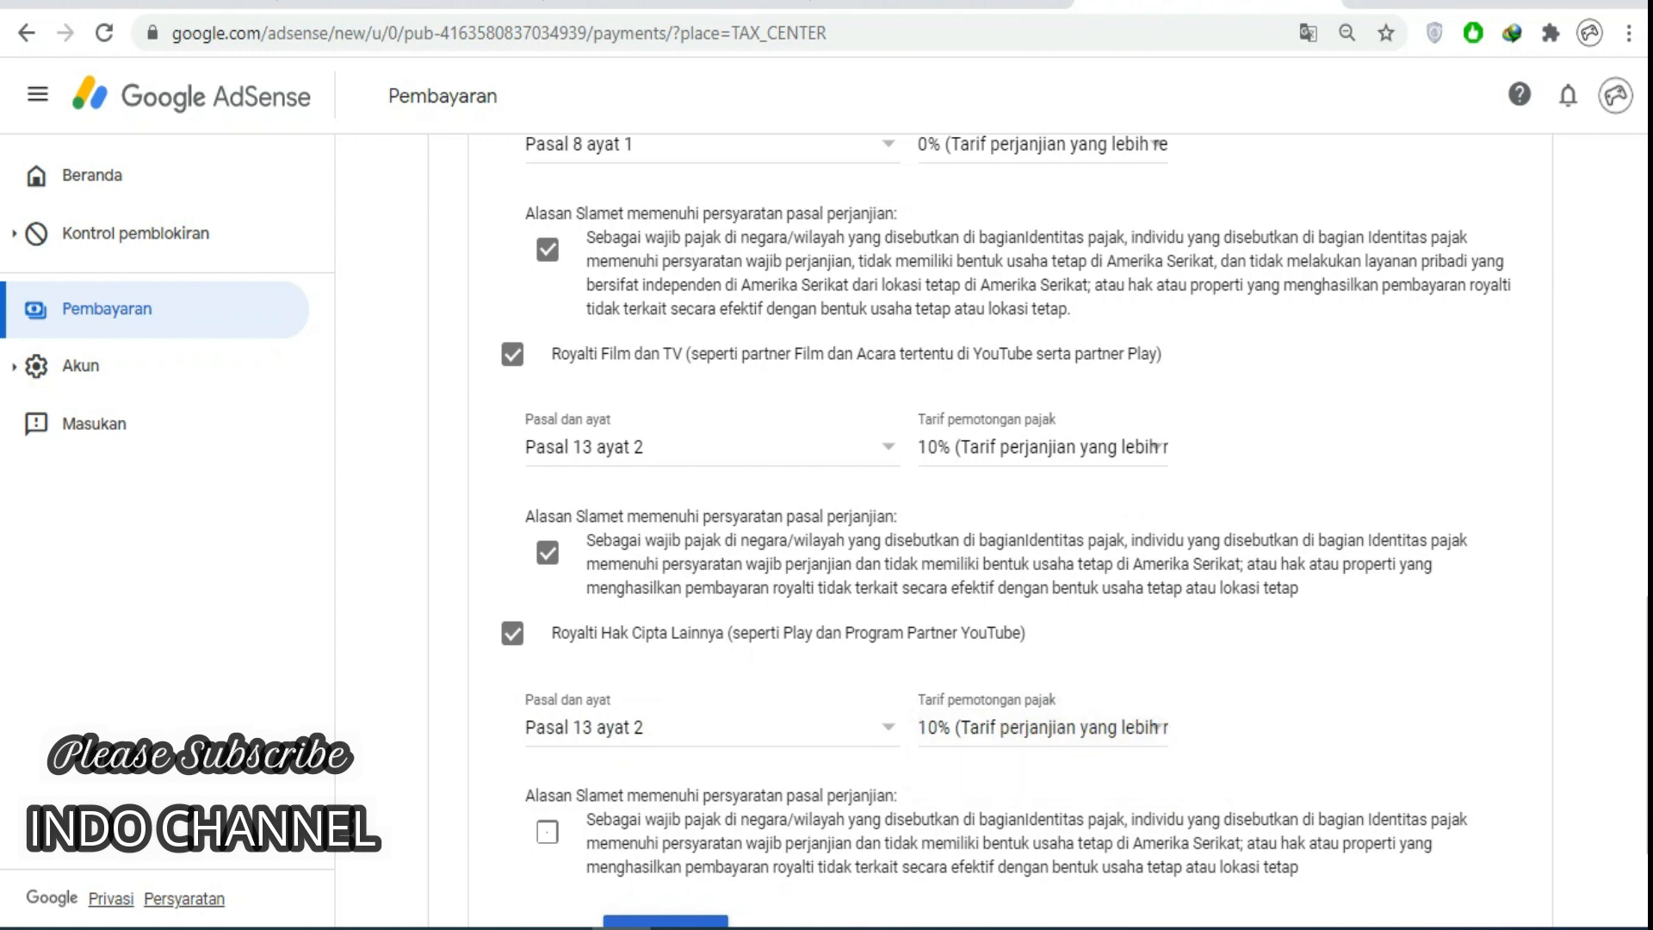
click(547, 832)
scroll(547, 832, down, 1)
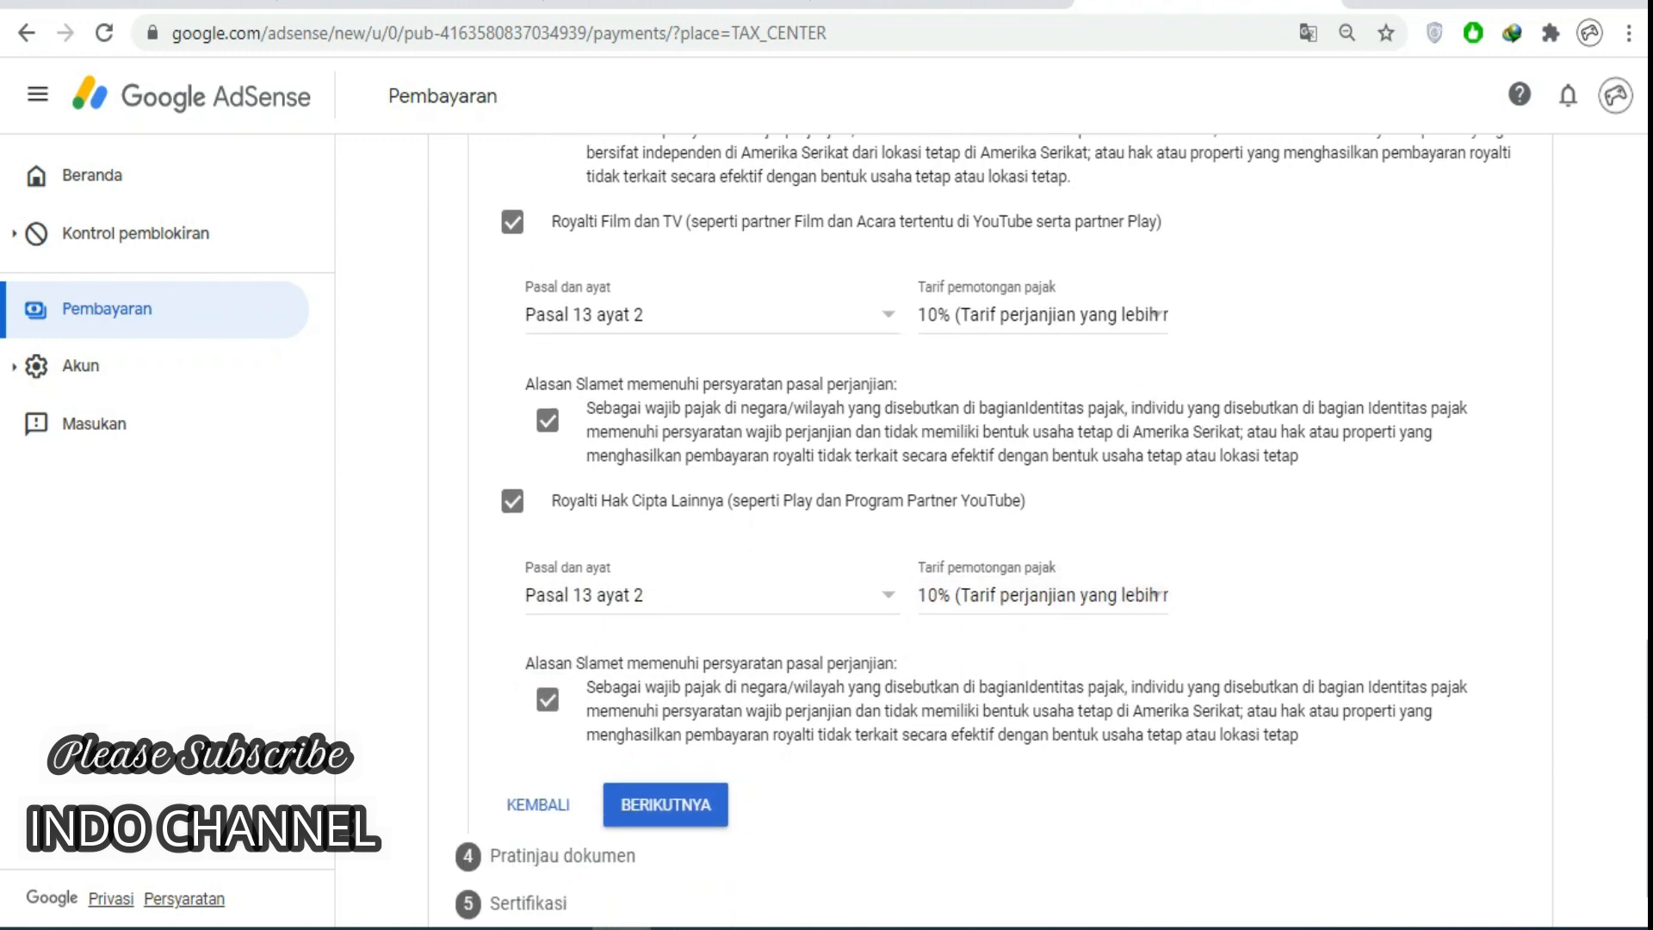
Save the treaty answers and declare the four generated W-8BEN forms reviewed and correct.
click(666, 804)
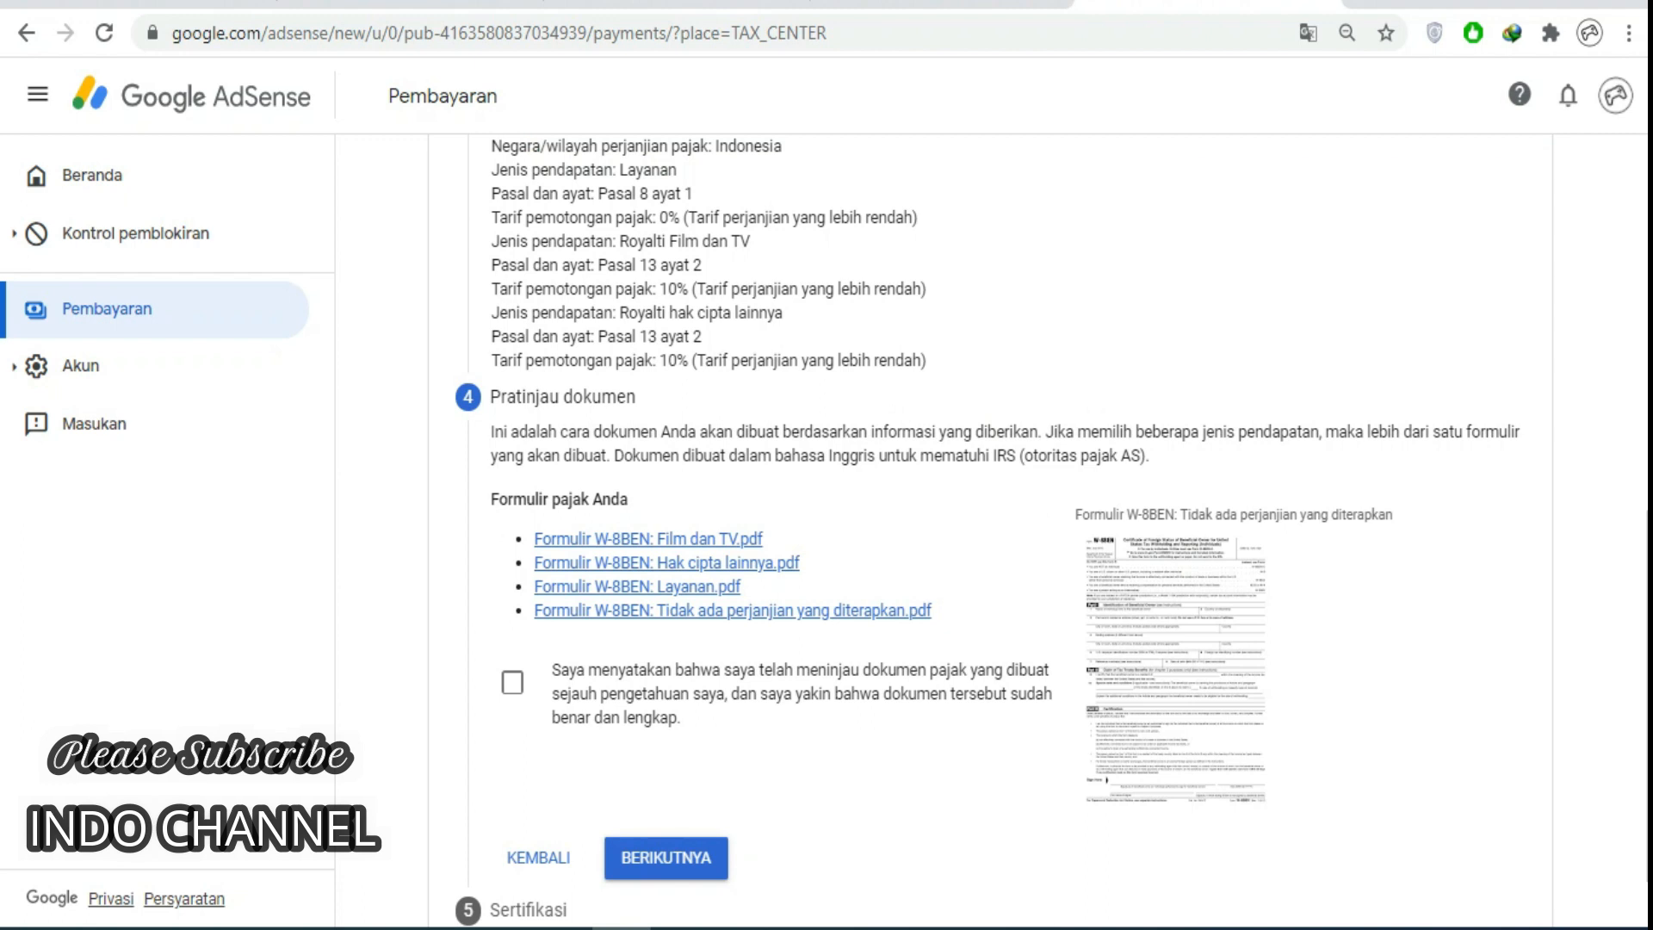
click(512, 683)
scroll(689, 560, down, 1)
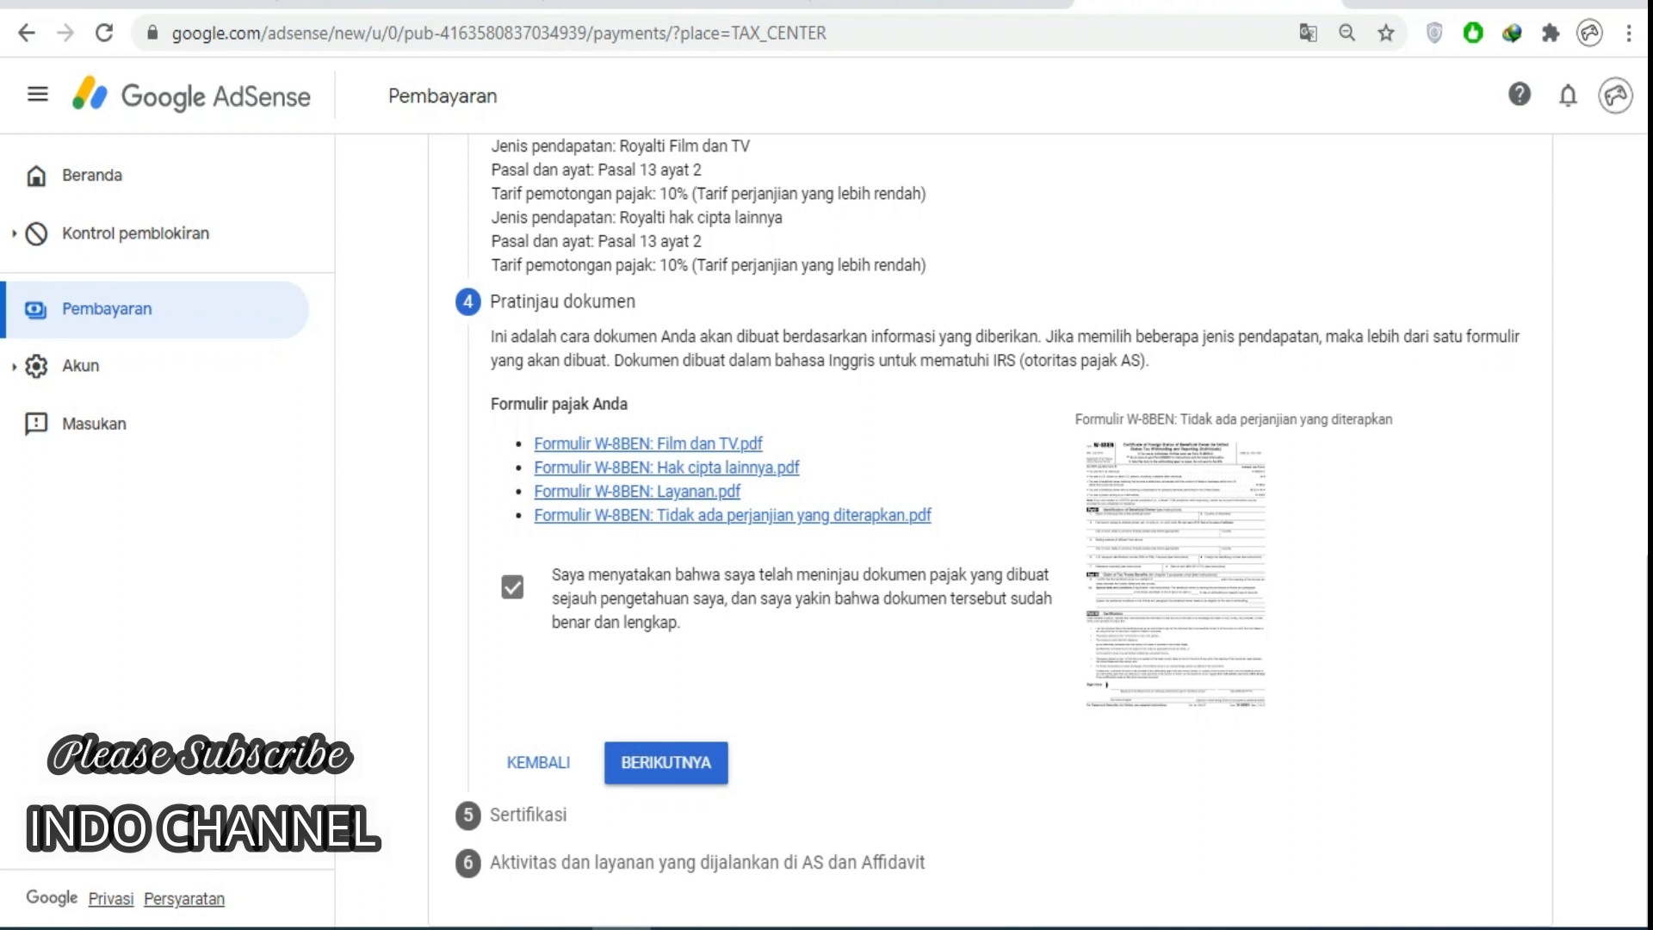
click(666, 763)
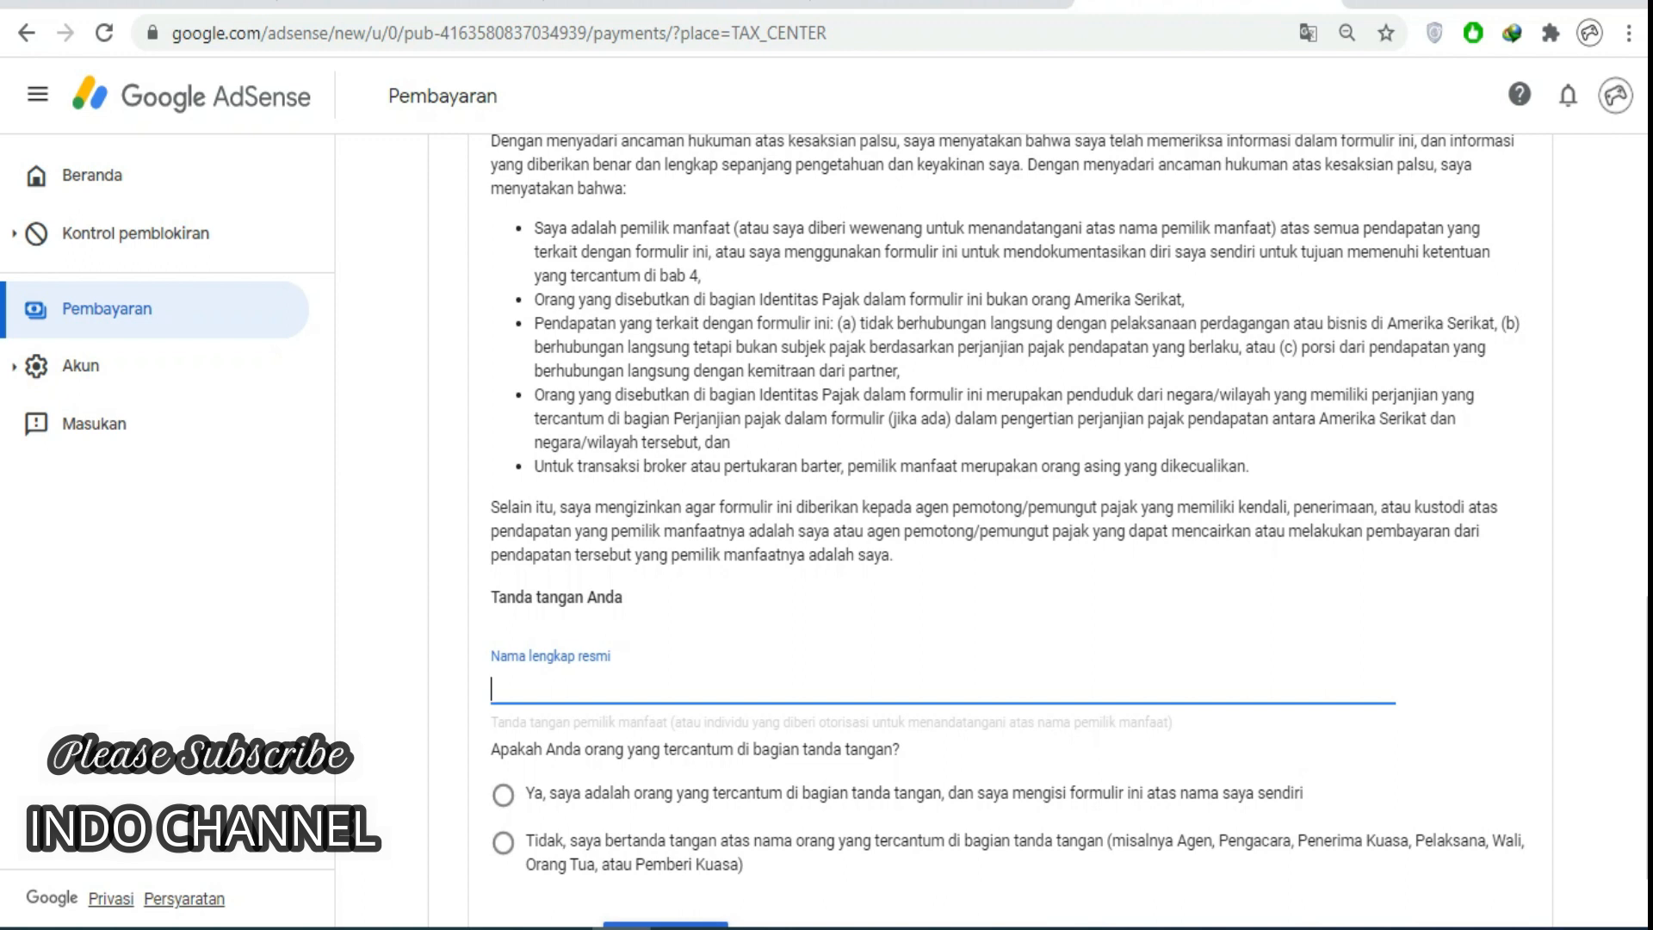
Sign the certification with the legal full name, answering Ya that the signer is the named person.
text(Slamet)
click(503, 795)
scroll(990, 516, down, 2)
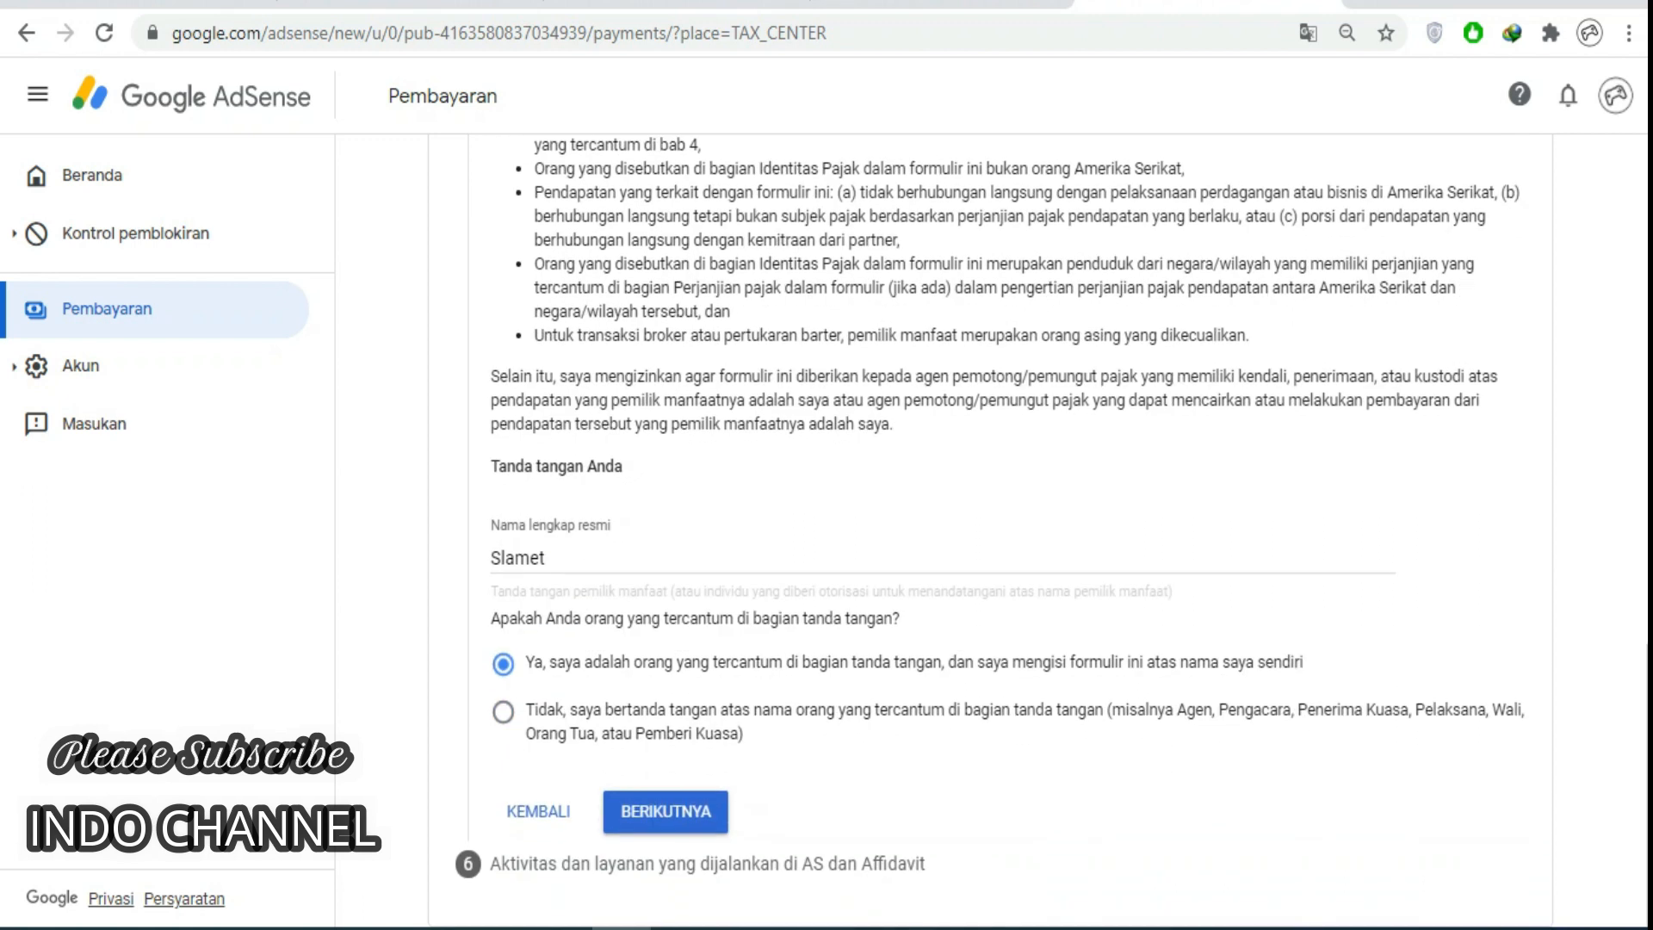
click(665, 812)
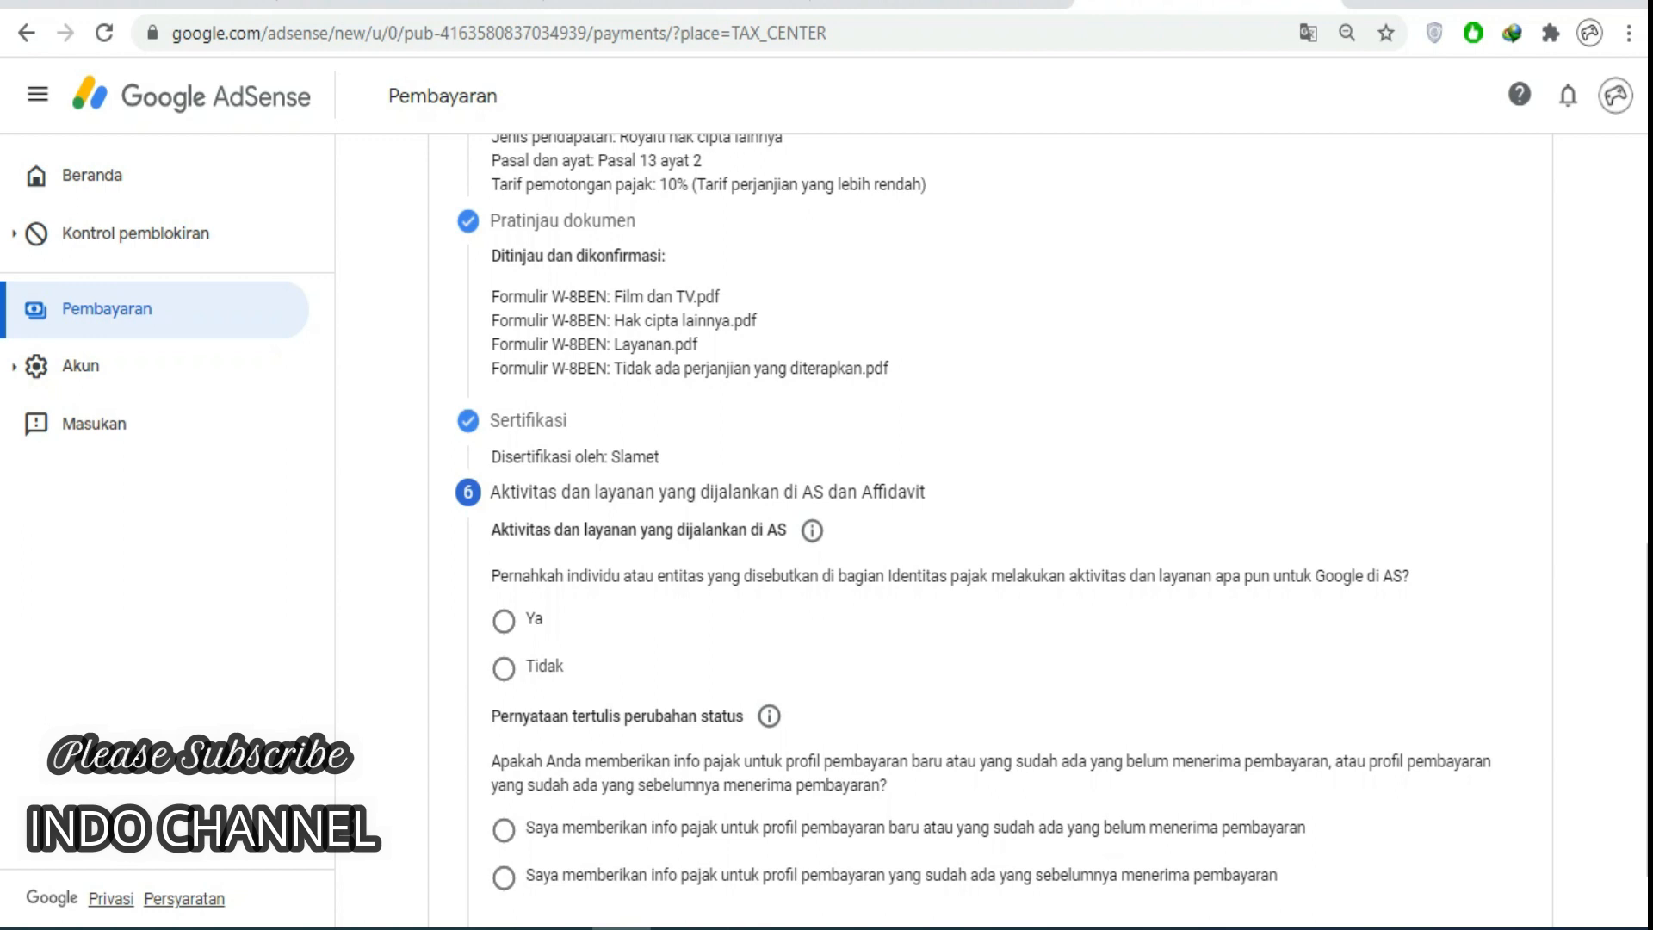
Answer Tidak for US services, declare work outside the US, pick the not-yet-paid profile, and submit.
scroll(991, 516, down, 2)
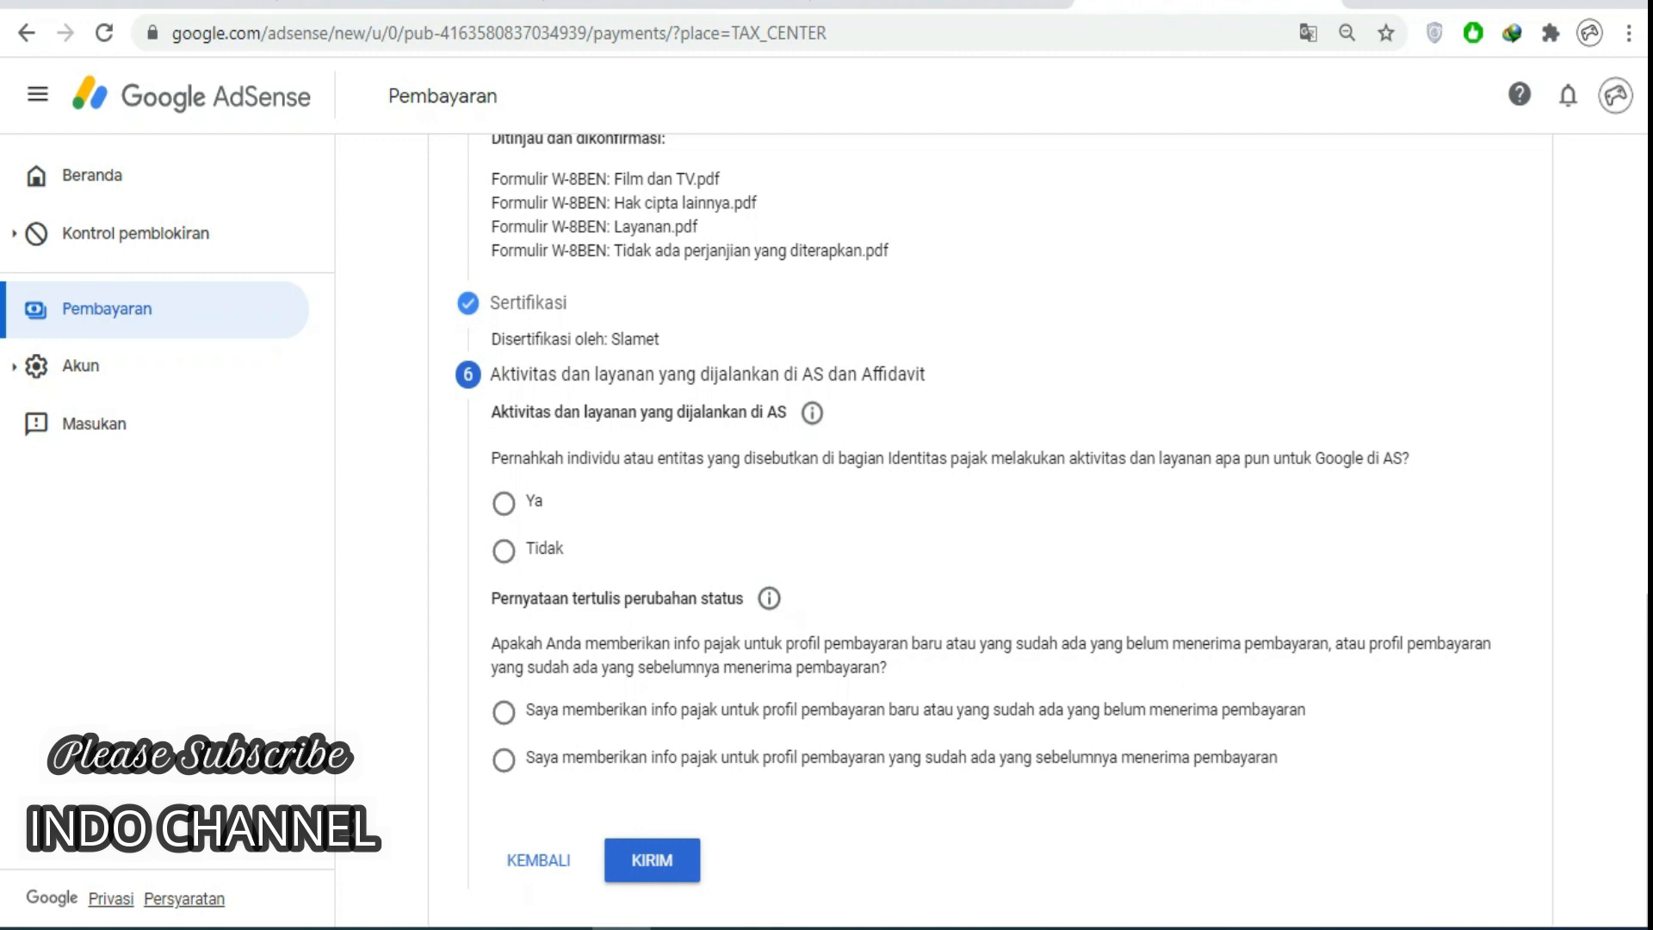
click(504, 551)
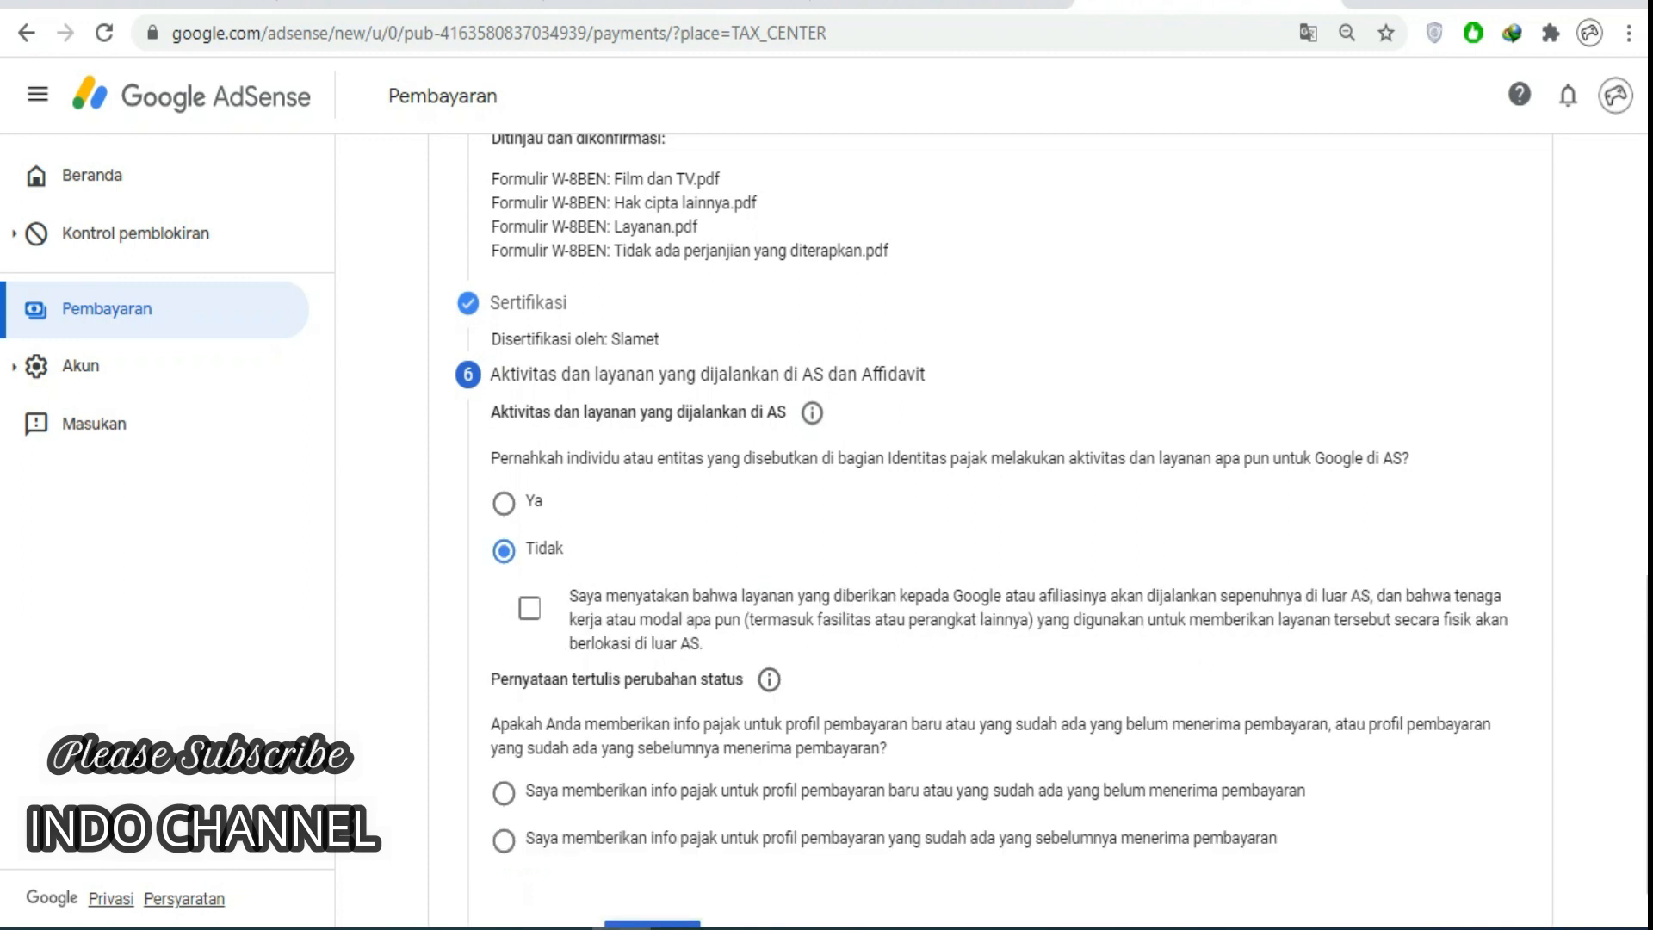
click(529, 608)
scroll(990, 531, down, 1)
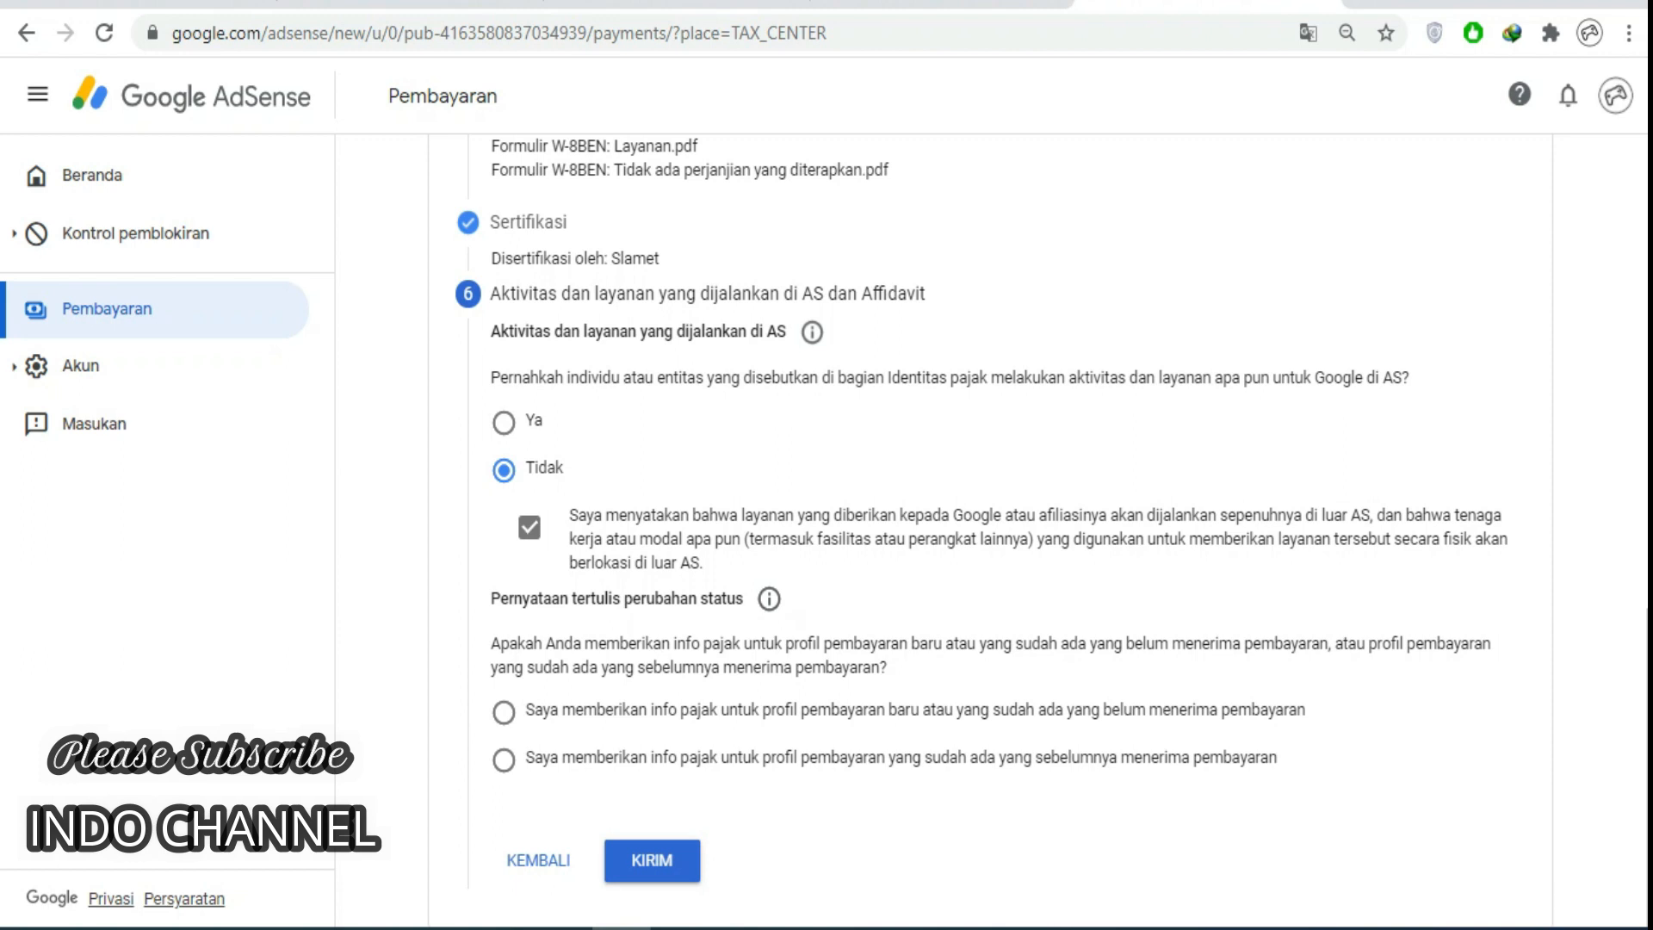
click(504, 711)
click(651, 860)
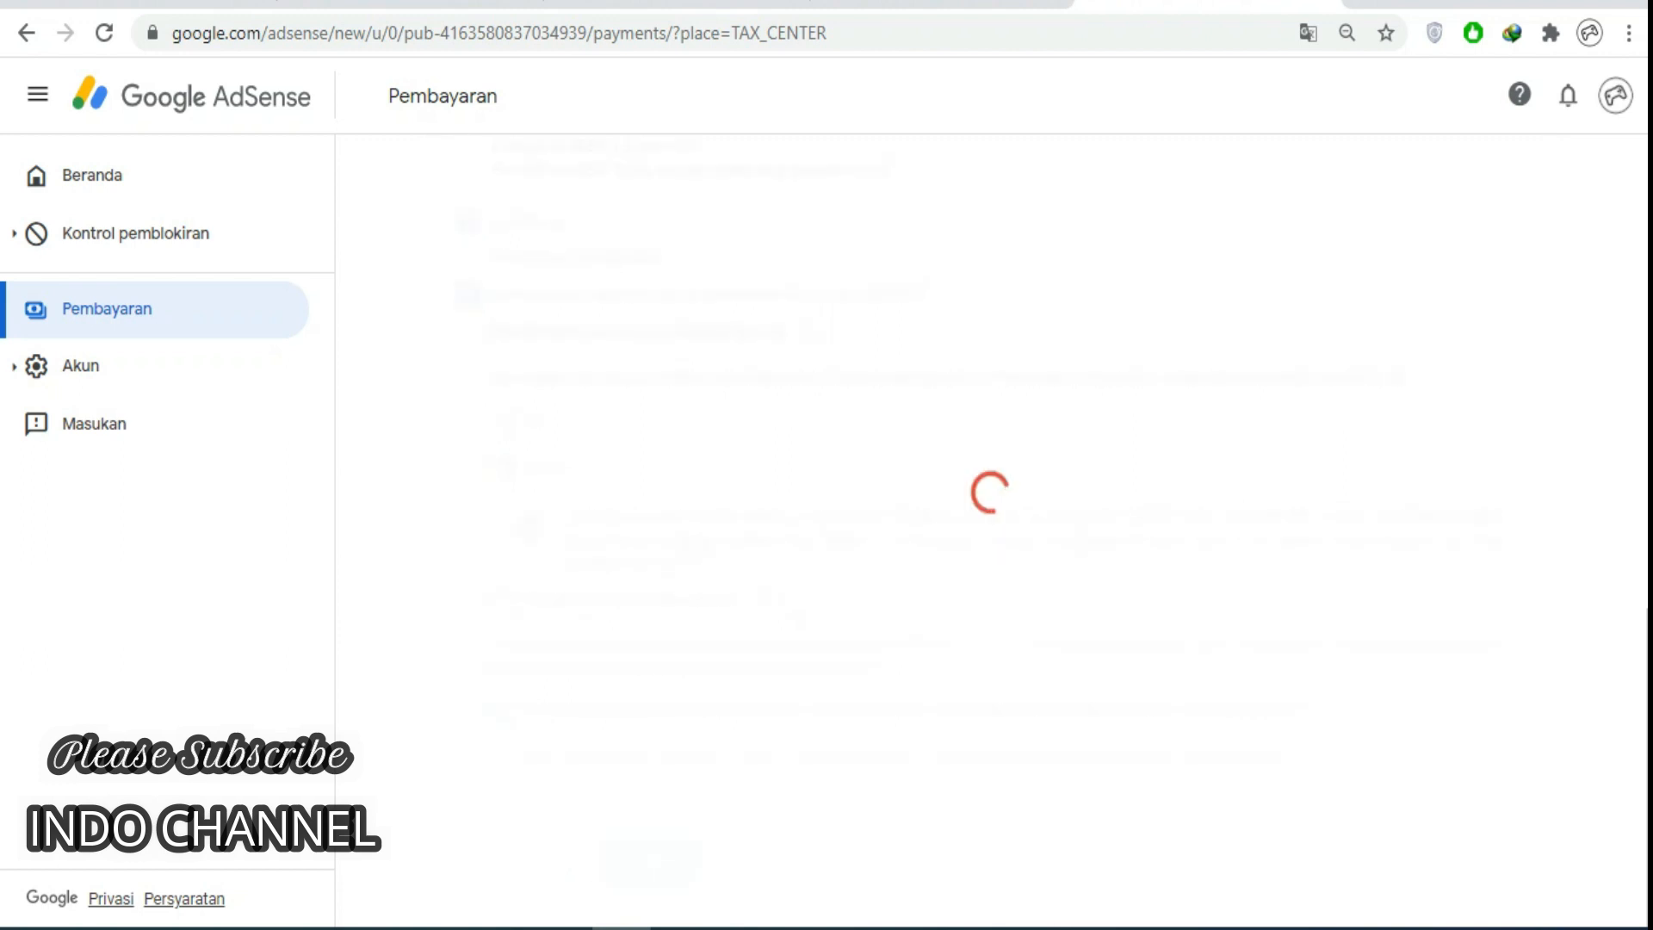